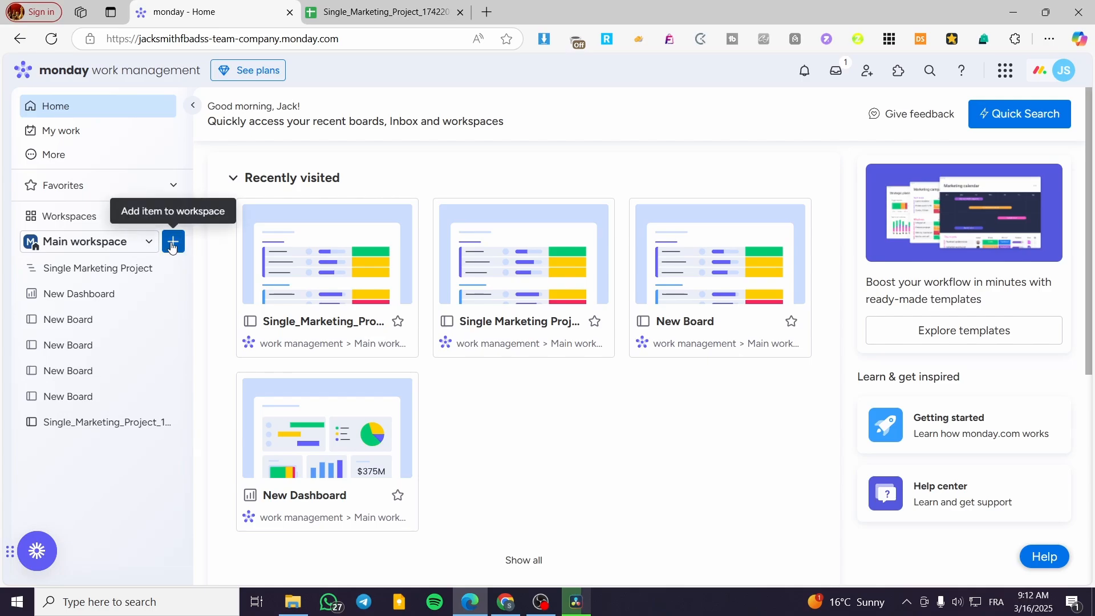
- Browse the Docs templates available for starting a new doc in the main workspace
left_click(172, 246)
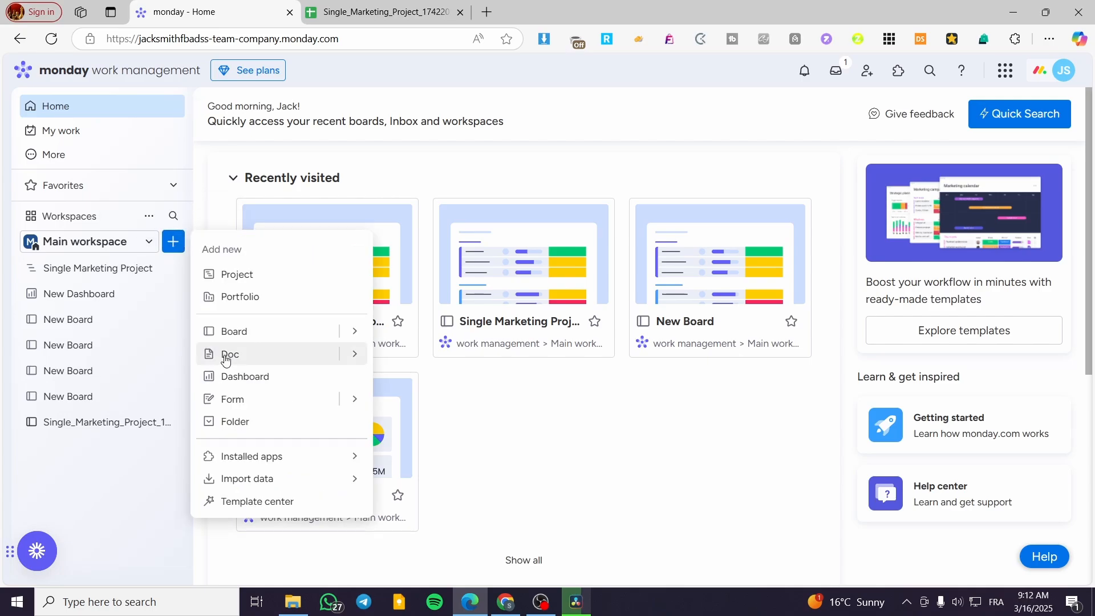
mouse_move(355, 354)
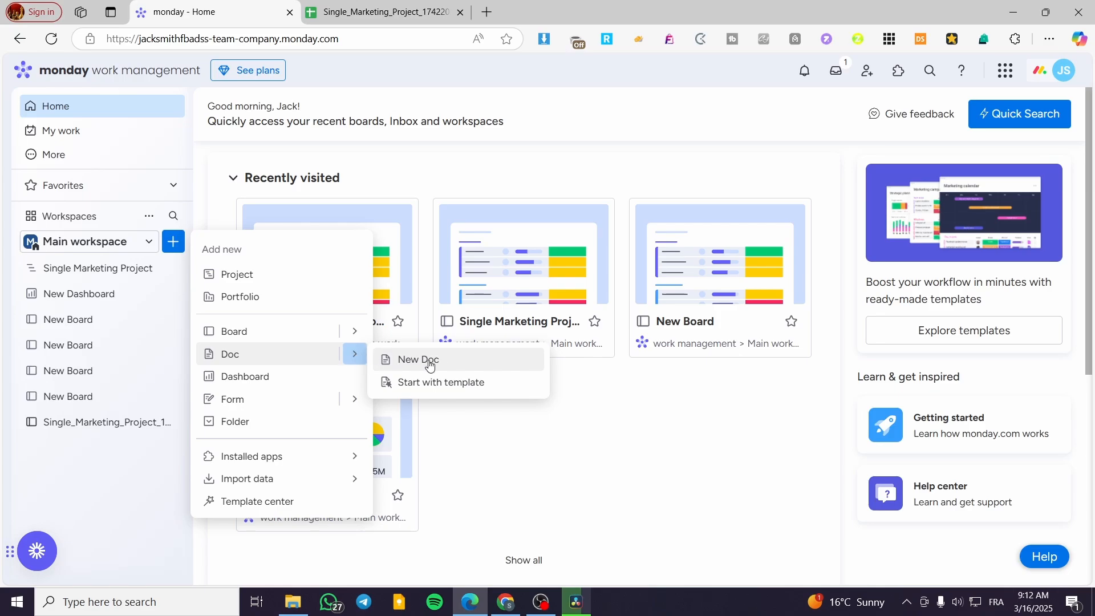
left_click(441, 384)
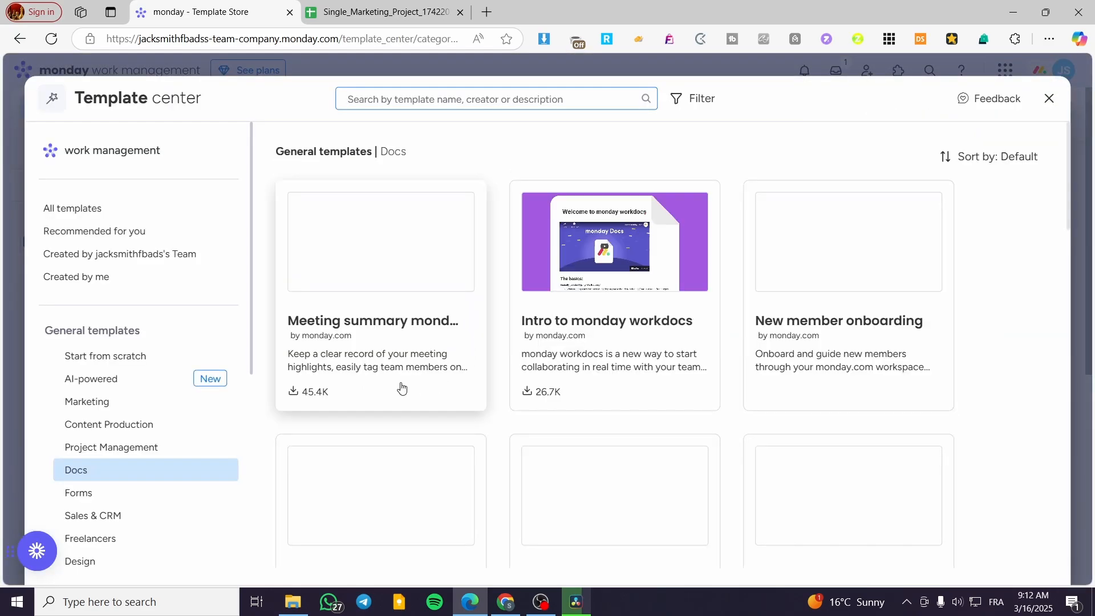
scroll(630, 388, "down", 10)
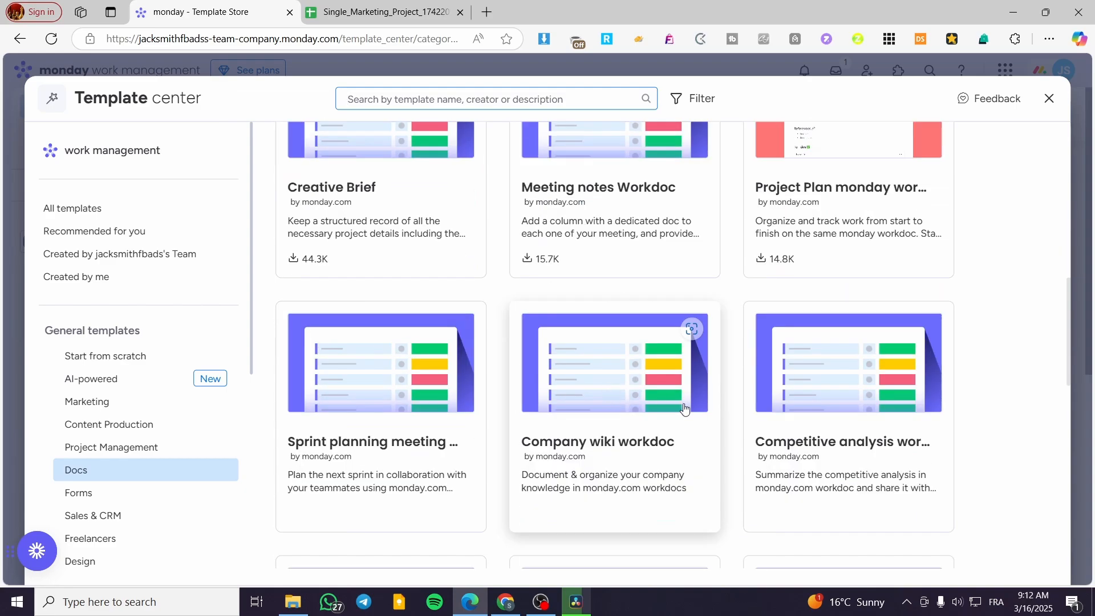
scroll(713, 371, "up", 8)
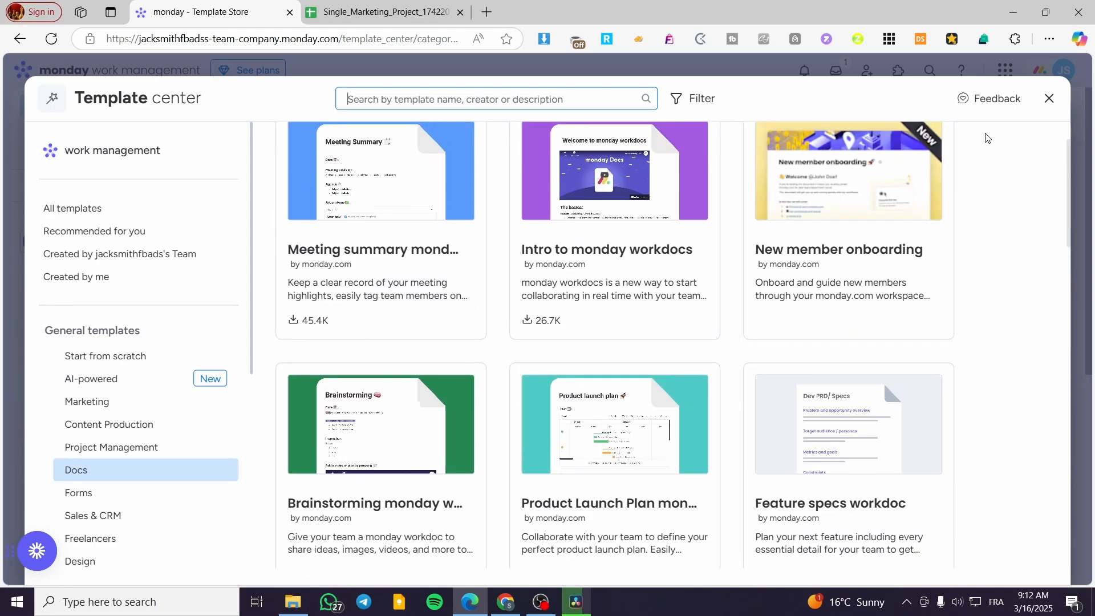
left_click(1042, 98)
- Create a blank doc named "Video Creation" in the main workspace with Main privacy
left_click(172, 241)
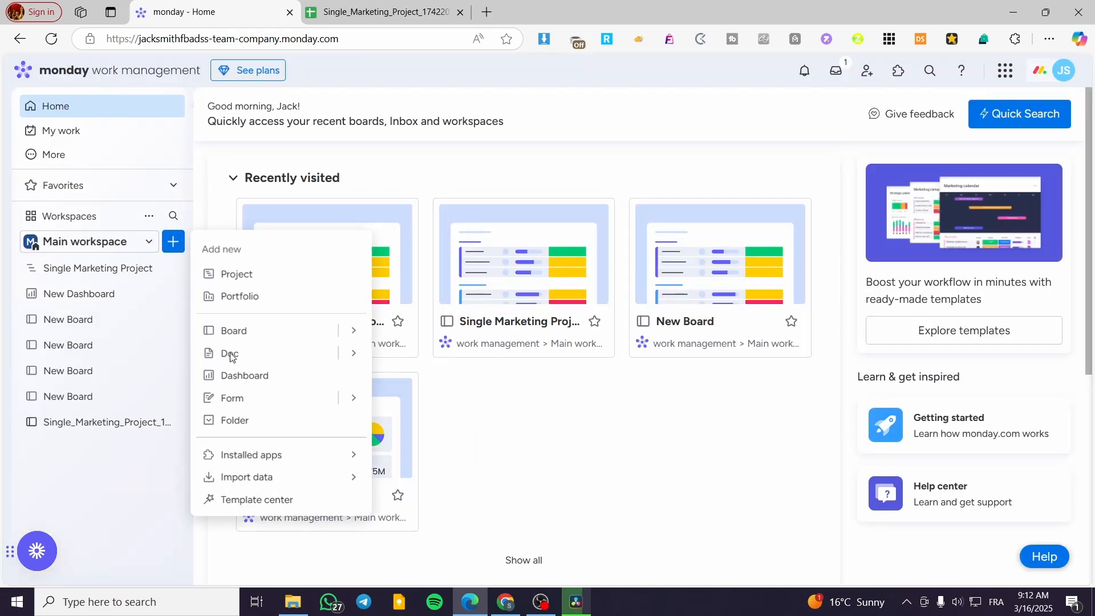
mouse_move(300, 355)
left_click(427, 357)
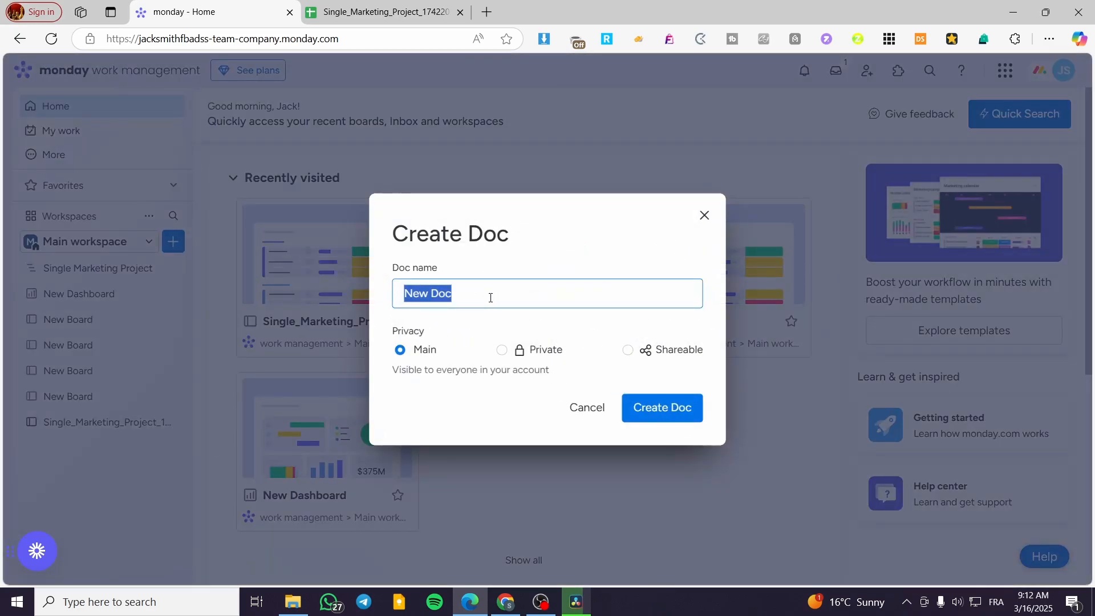
type("Vidoe")
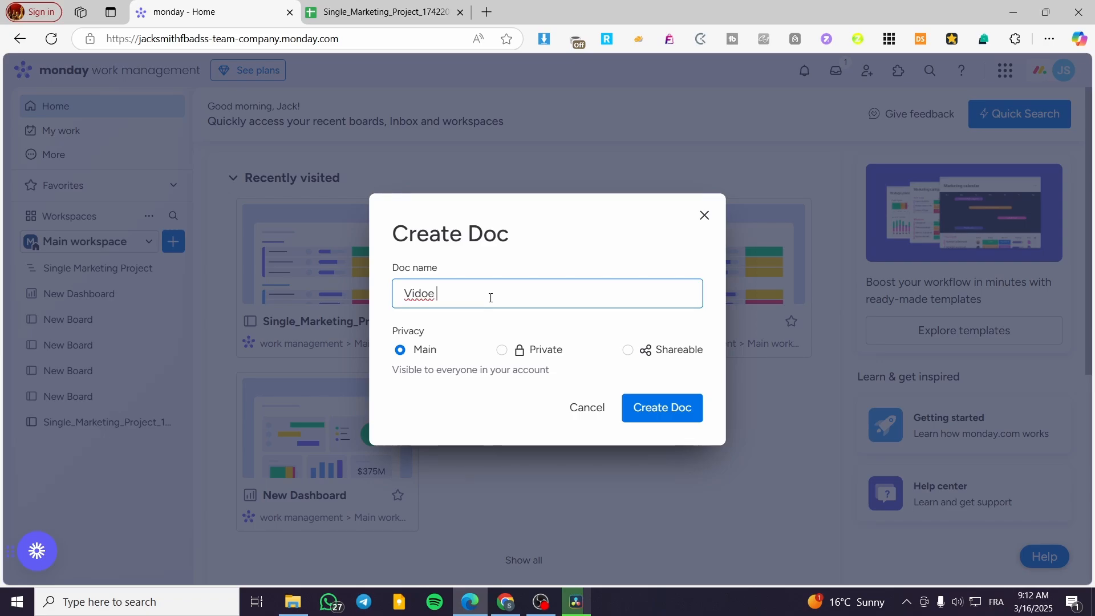
key("BackSpace")
key("BackSpace")
type("eo Creation")
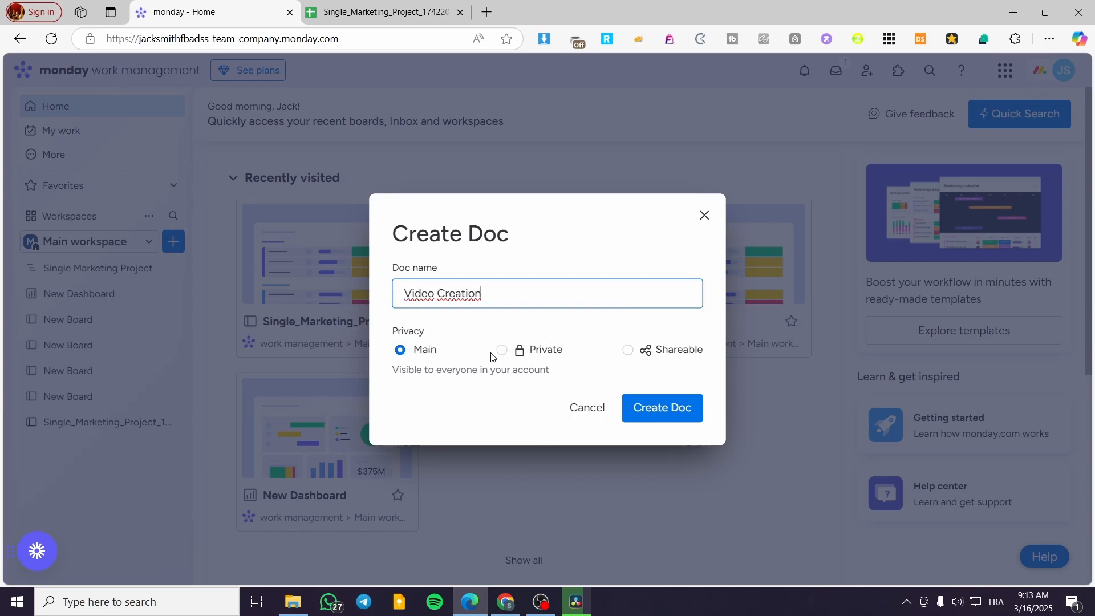
left_click(661, 407)
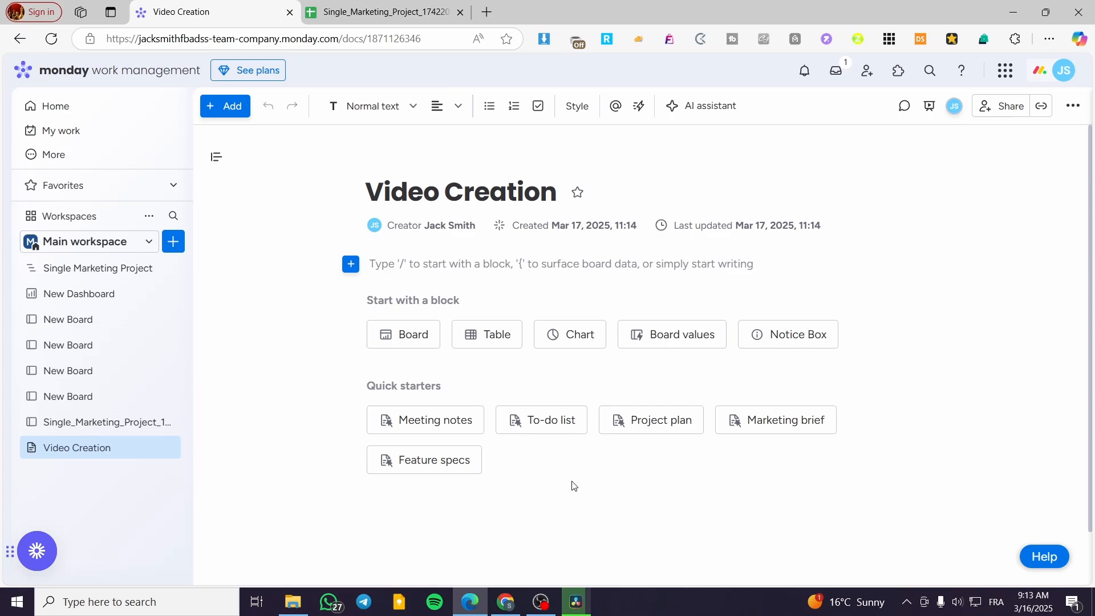
- Examine the block types that can be inserted into the doc, including the Essentials and Apps categories, and remove the leftover slash
left_click(351, 266)
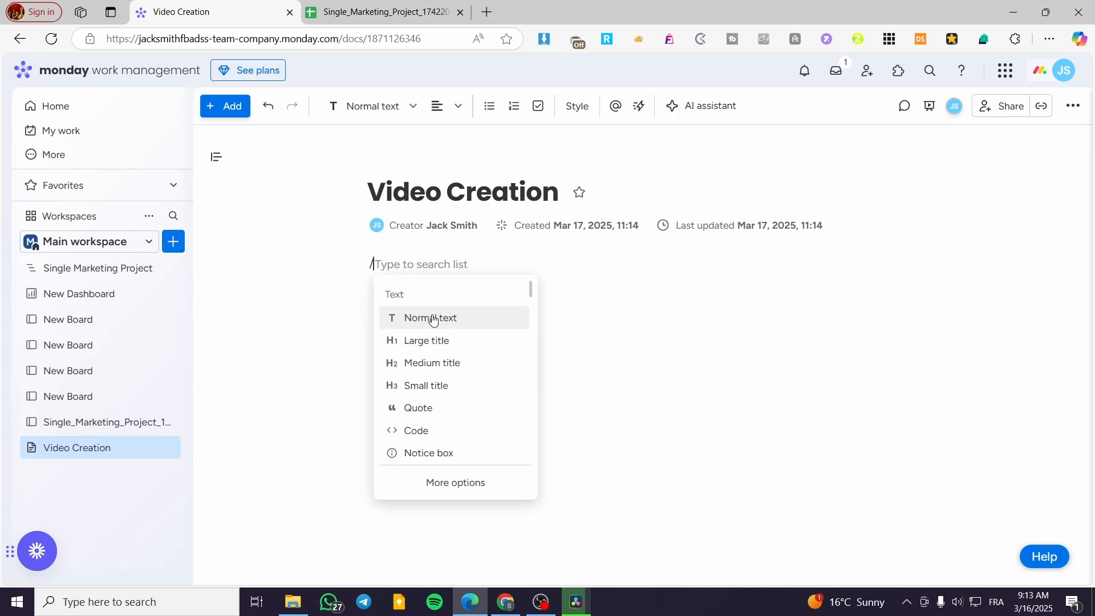
scroll(439, 342, "down", 3)
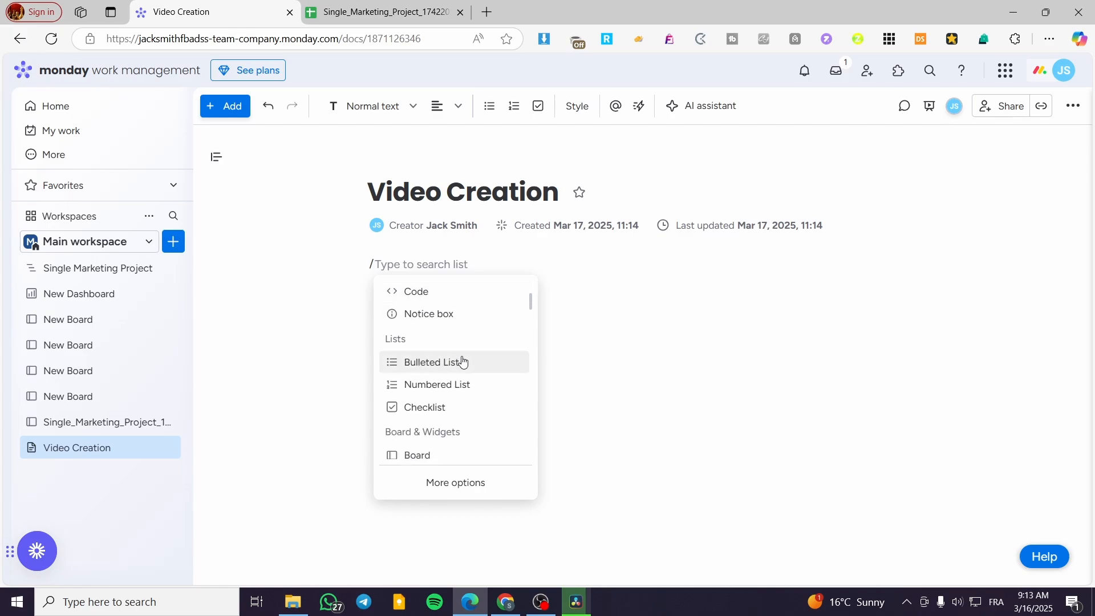
scroll(459, 363, "down", 1)
scroll(451, 382, "down", 2)
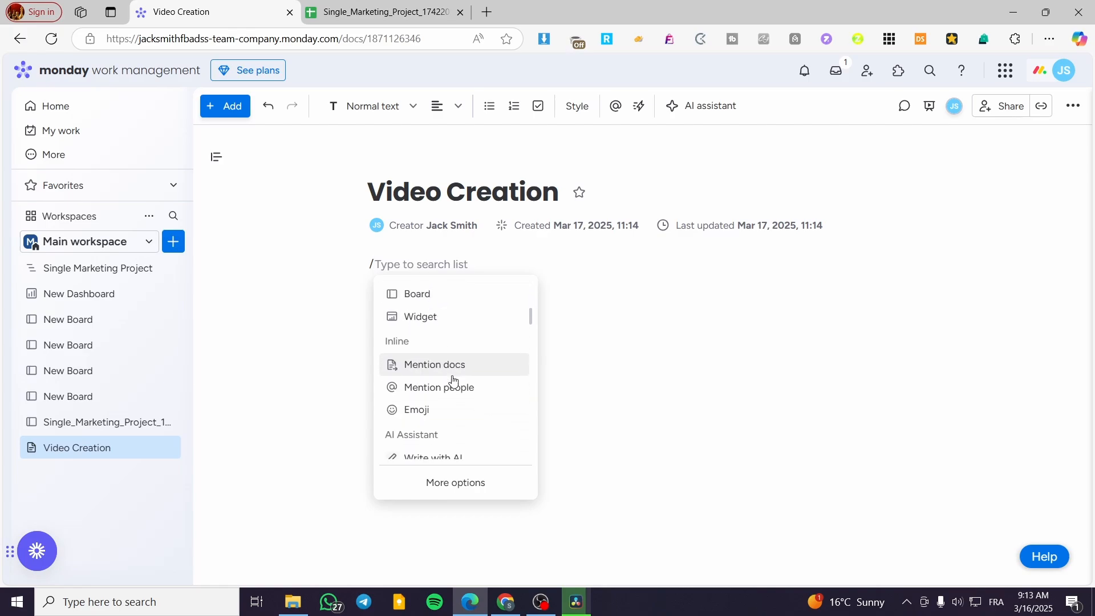
scroll(469, 365, "down", 1)
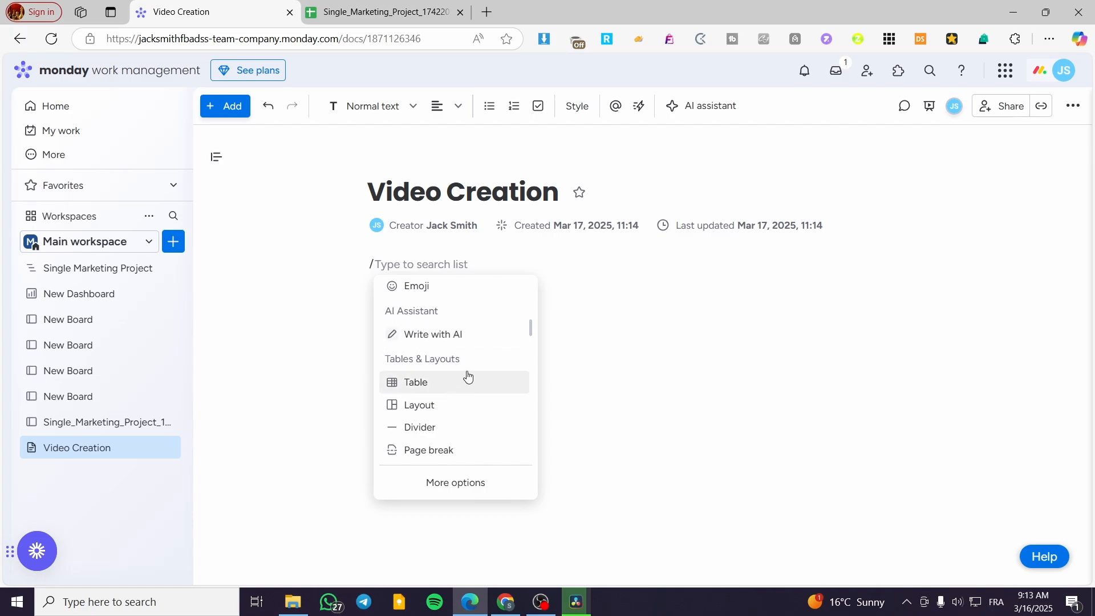
scroll(467, 375, "down", 2)
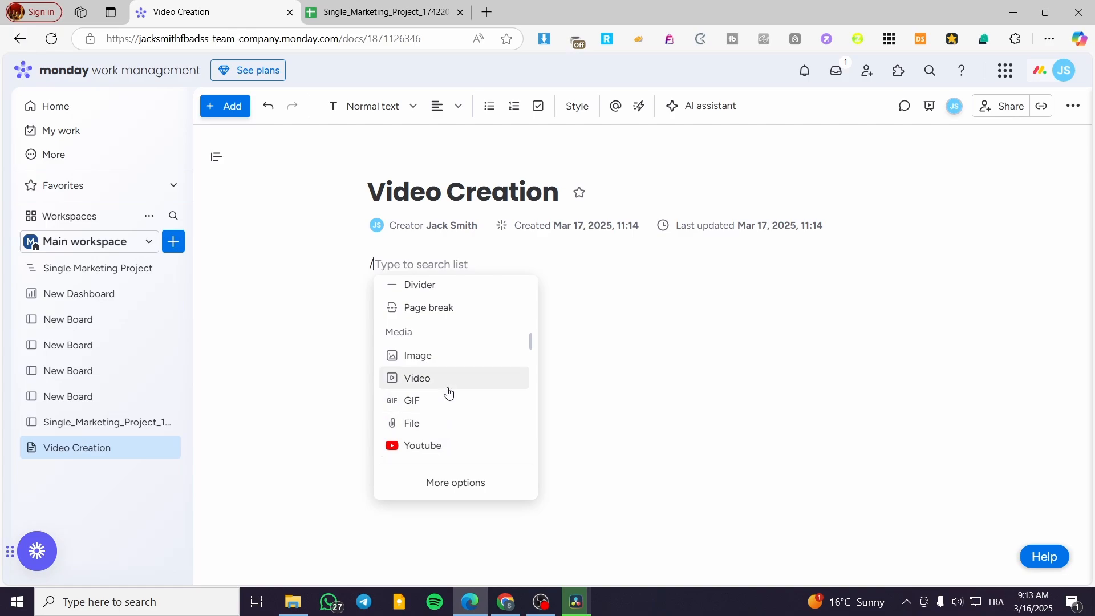
scroll(447, 356, "down", 2)
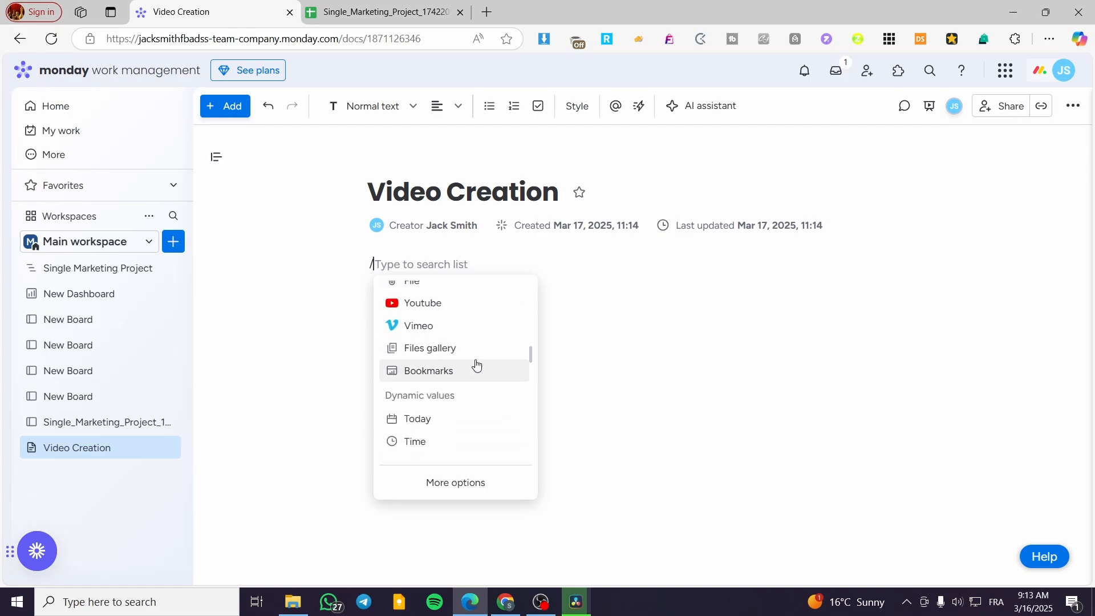
scroll(514, 373, "down", 2)
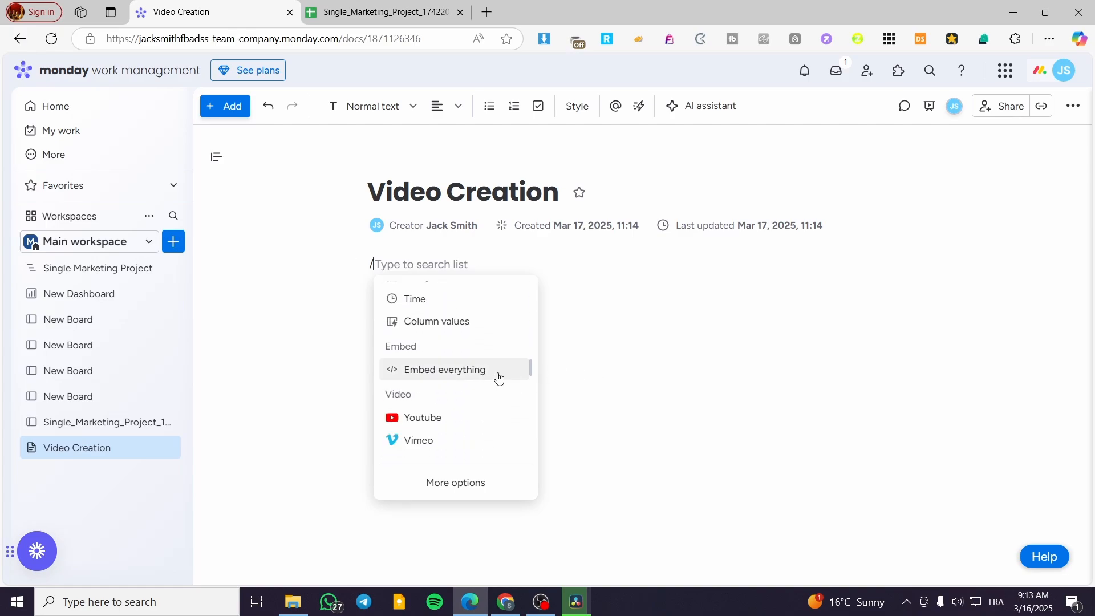
left_click(478, 486)
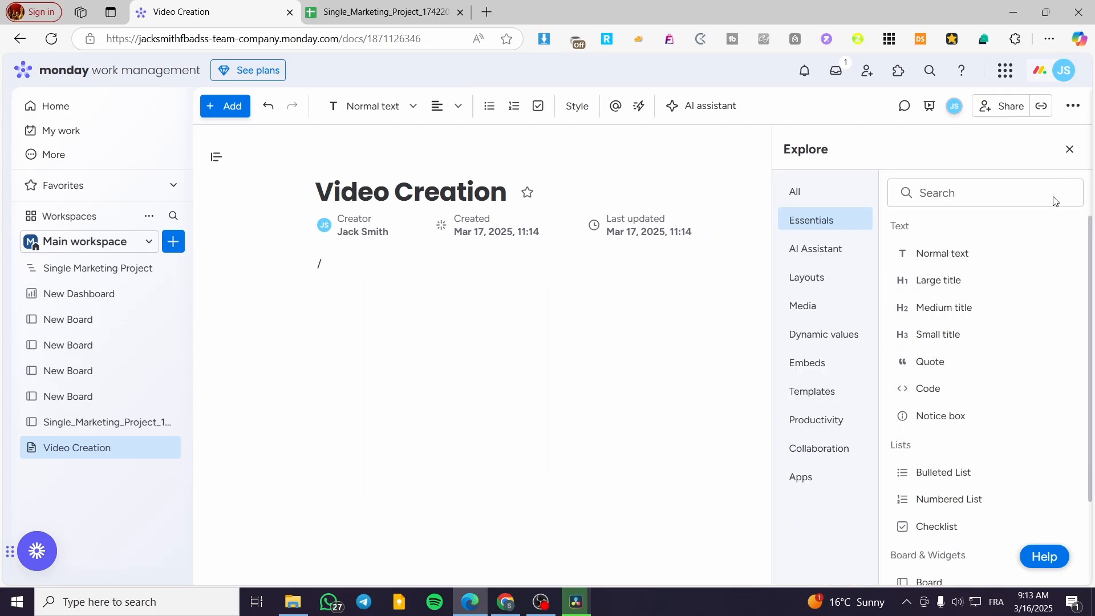
scroll(924, 416, "down", 3)
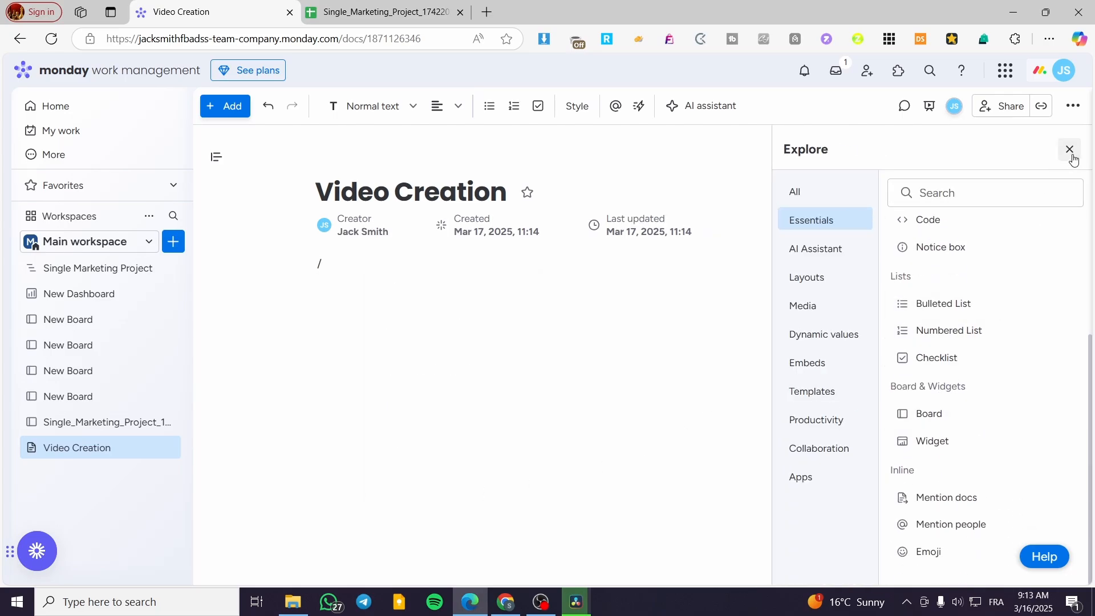
left_click(833, 478)
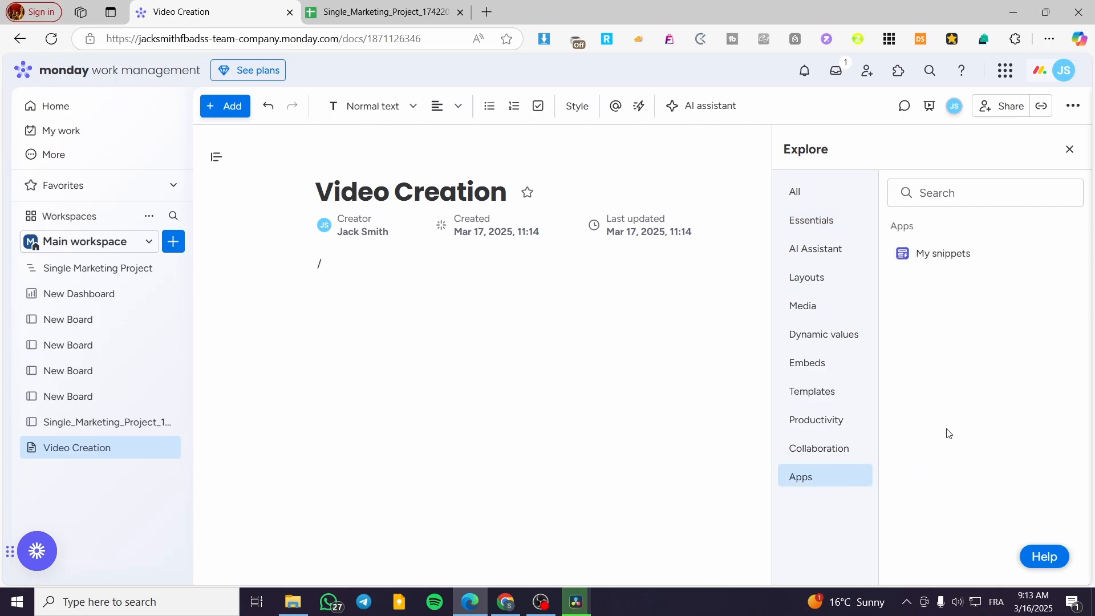
left_click(1069, 150)
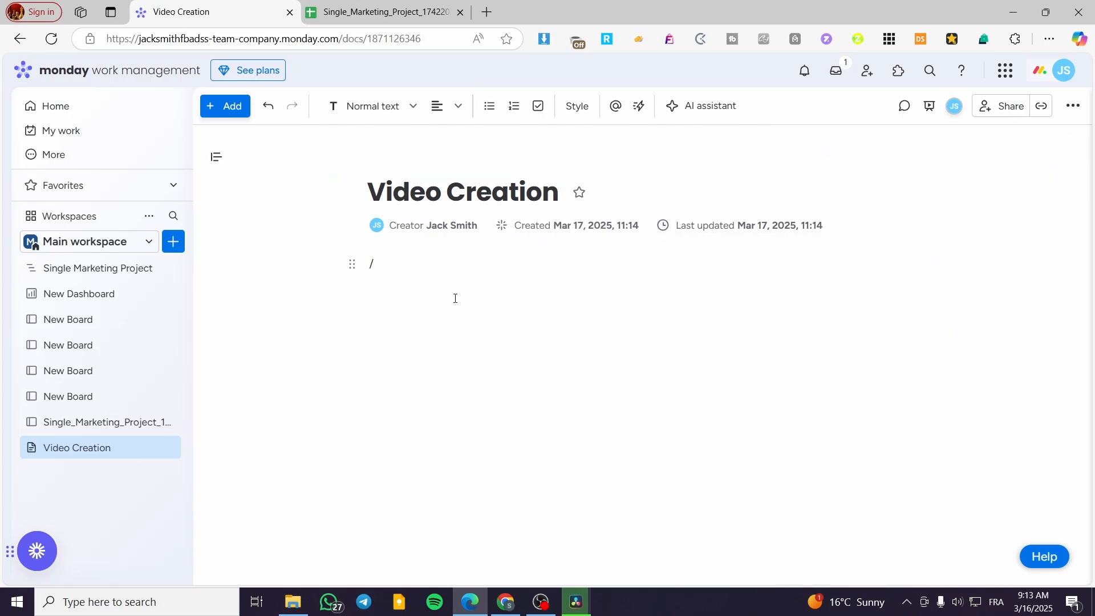
left_click_drag(416, 287, 362, 249)
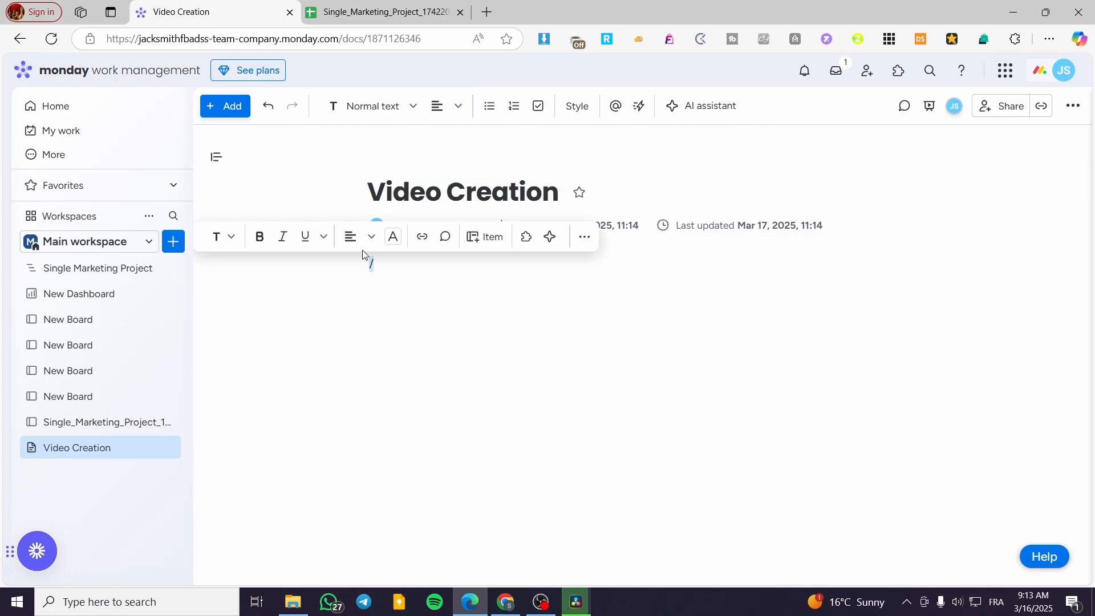
key("BackSpace")
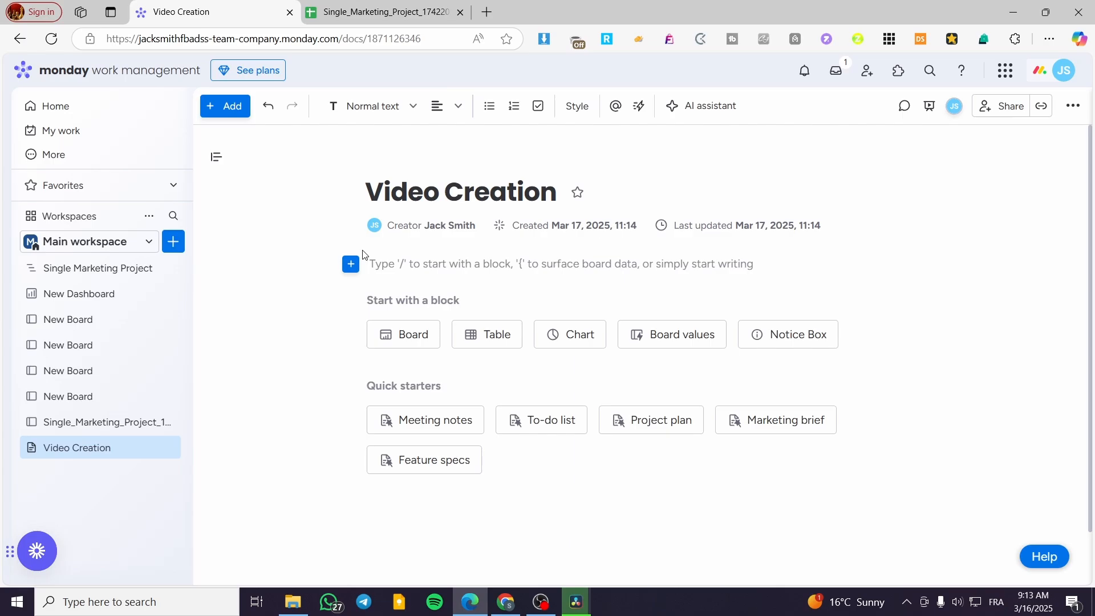
- Write "Video Creation From Start." as the doc's first line and add blank lines below it
type("Video")
key("BackSpace")
key("BackSpace")
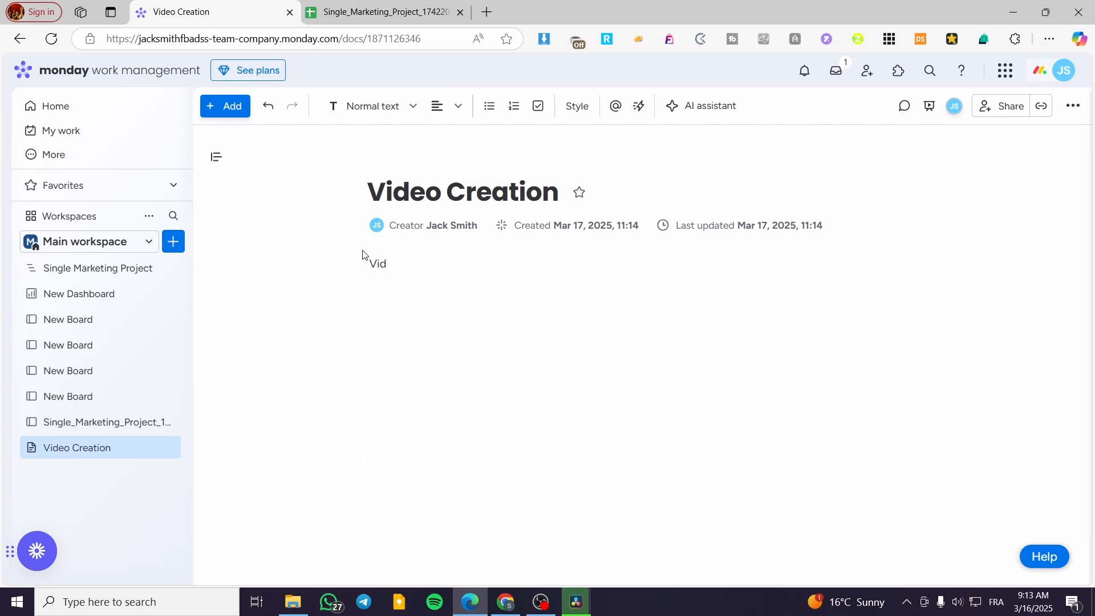
type("eo Creation From ")
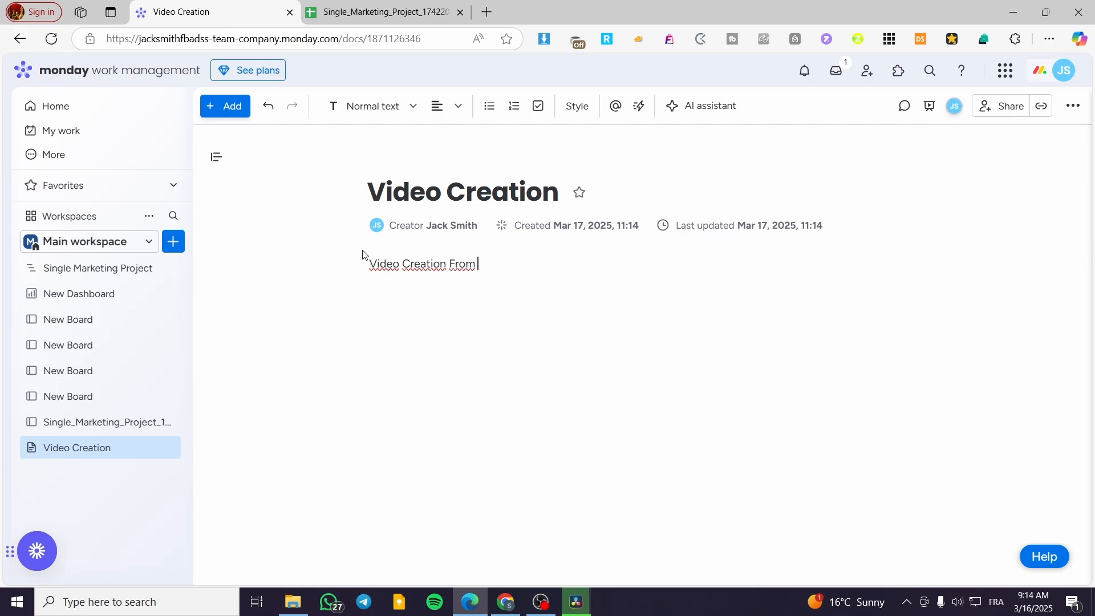
type("Start.")
key("Return")
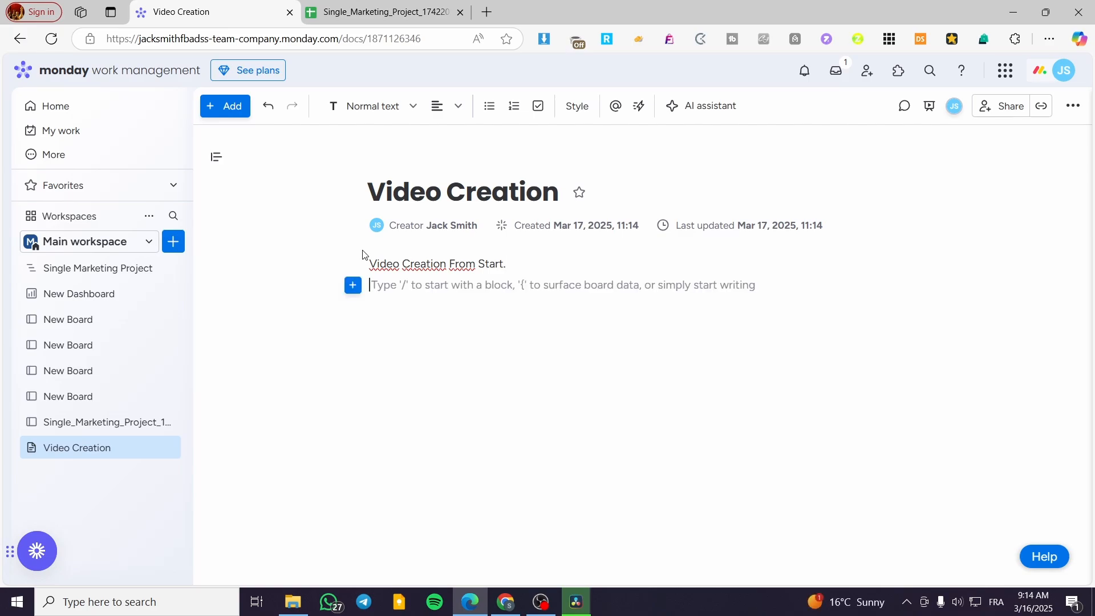
key("Return")
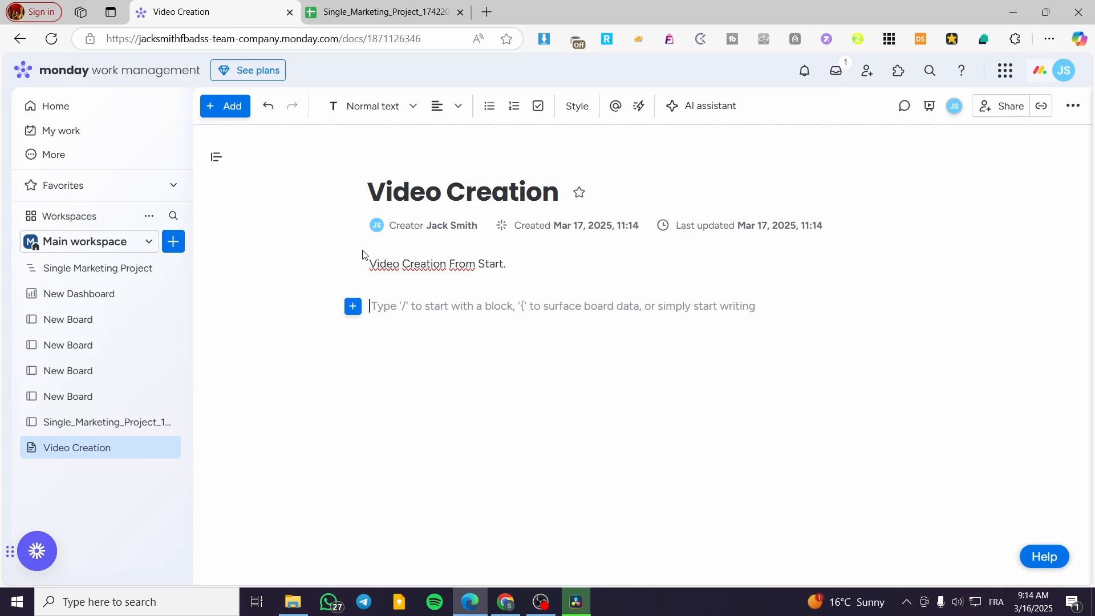
- Format the line "Video Creation From Start." as a Large title
left_click_drag(513, 263, 321, 257)
left_click(402, 108)
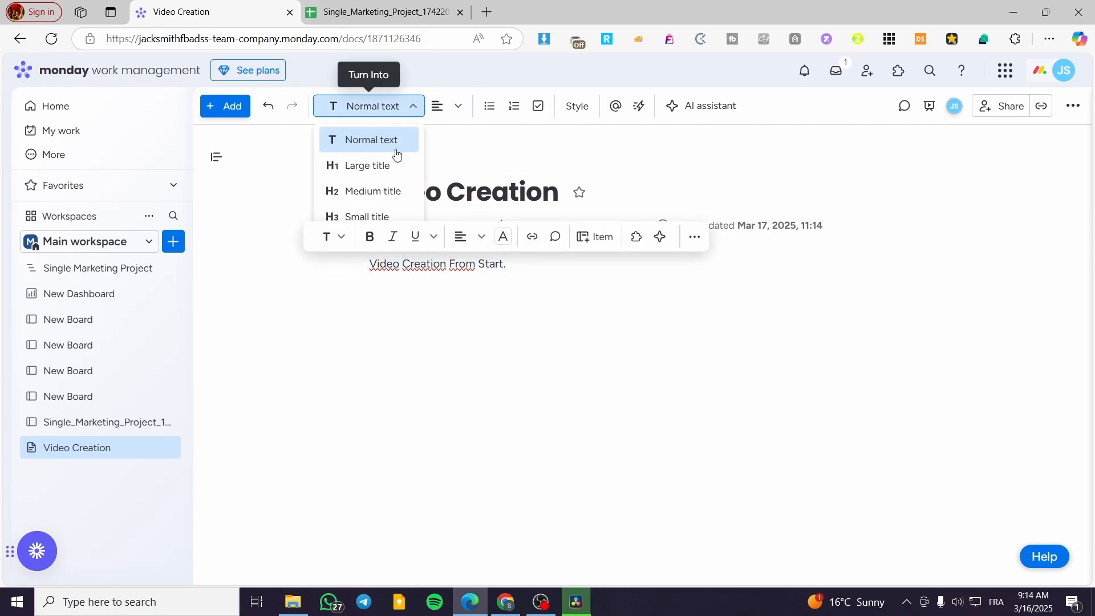
left_click(392, 166)
left_click(665, 286)
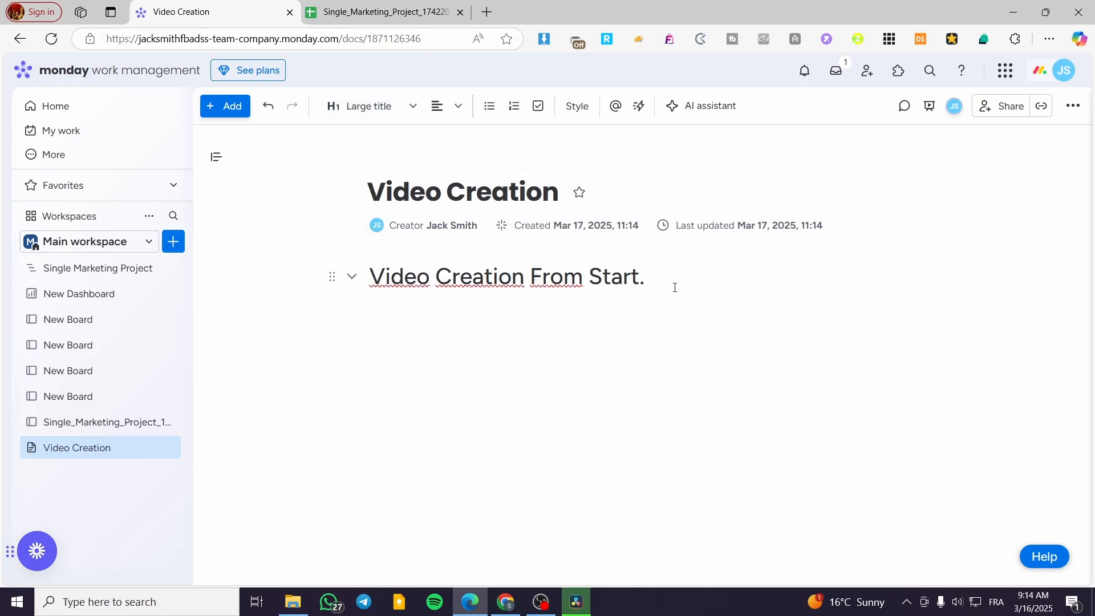
- Add a Small title reading "First Step:" below the large title, followed by a new Normal text line
key("Return")
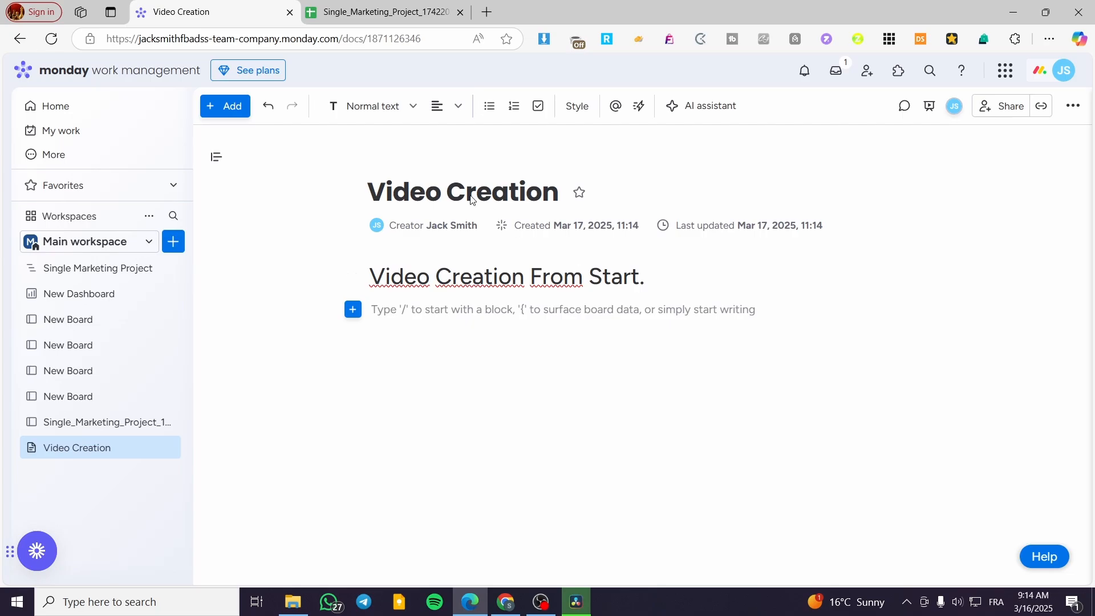
left_click(406, 111)
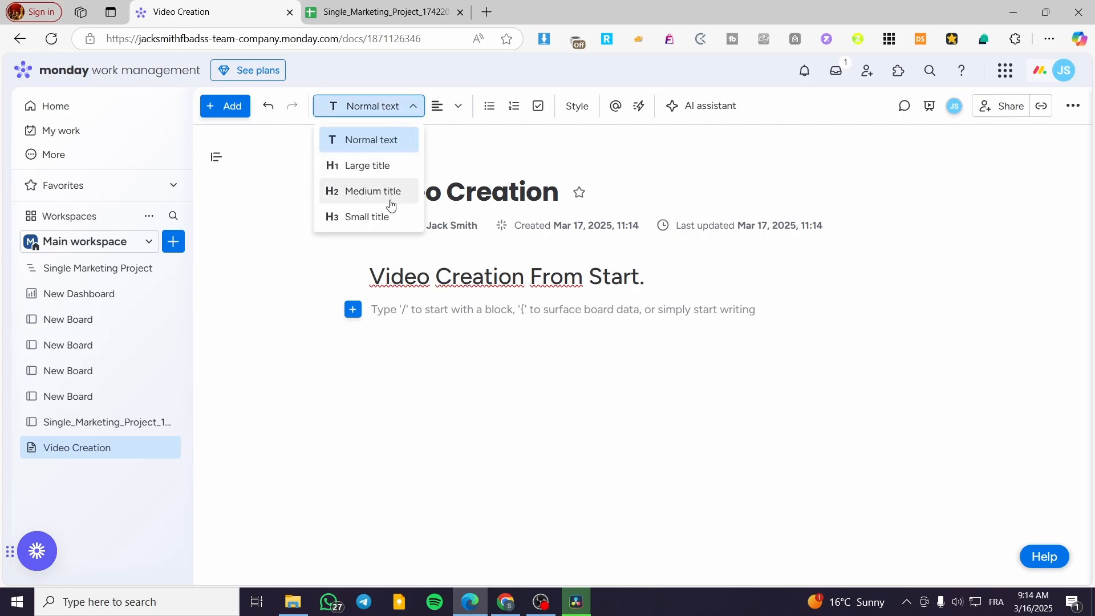
left_click(387, 227)
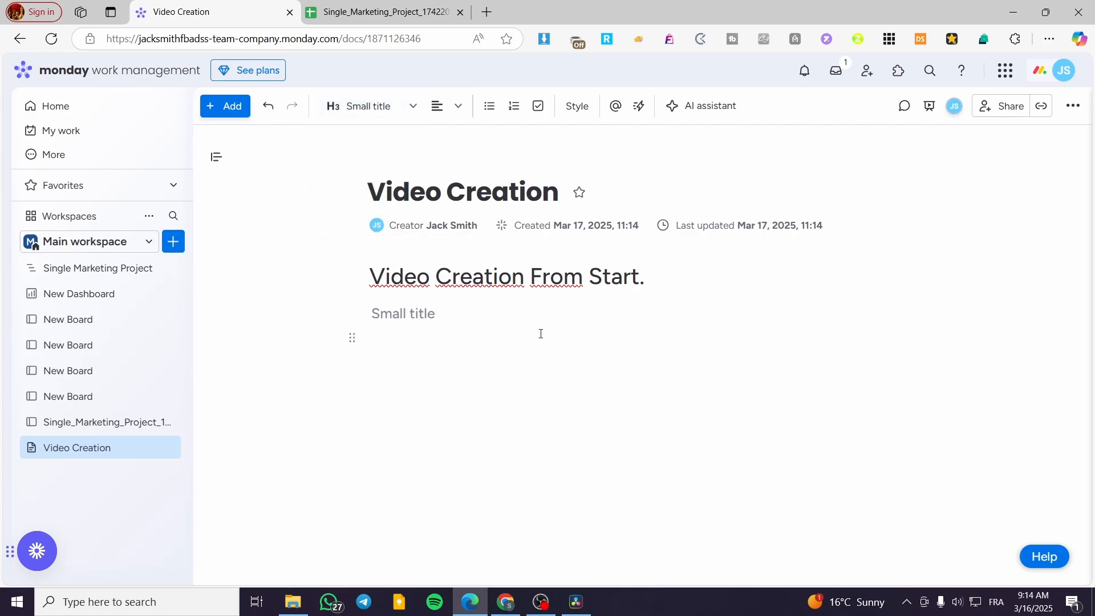
type("First Step:")
key("Return")
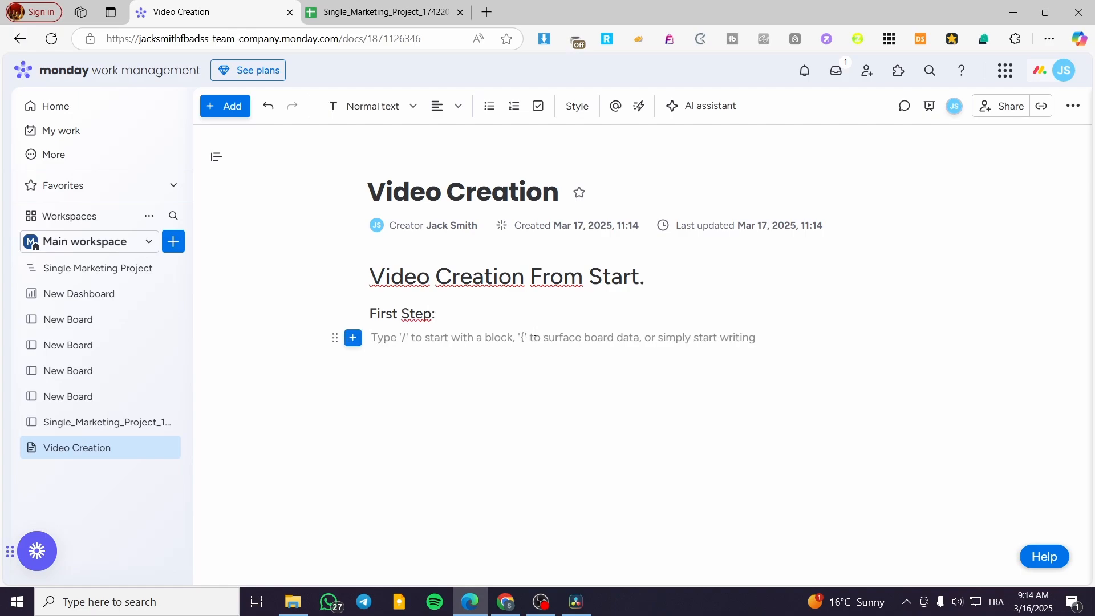
left_click(387, 108)
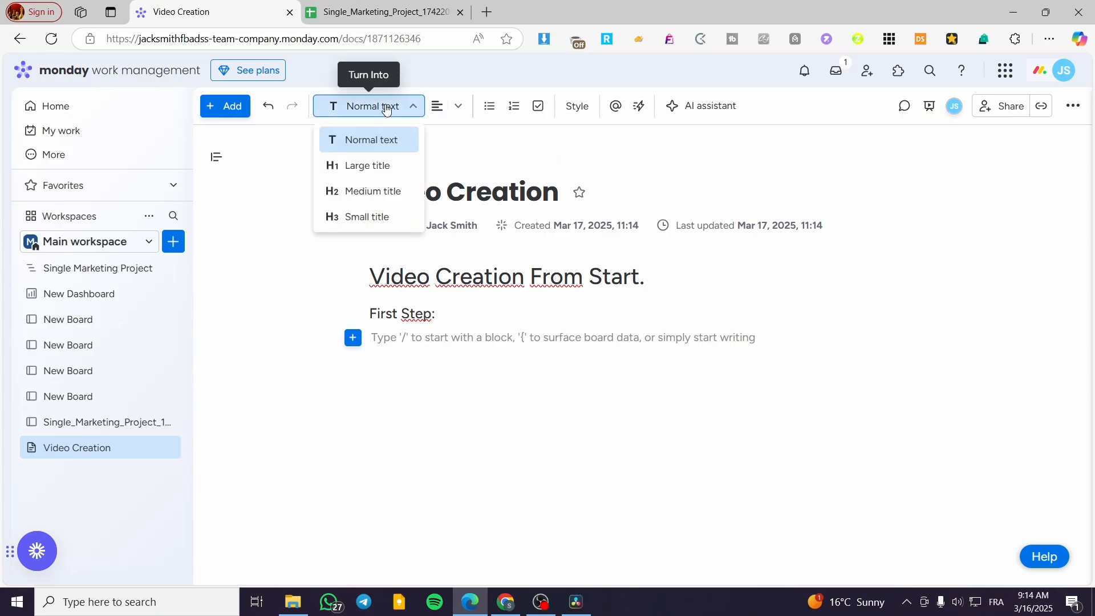
left_click(452, 349)
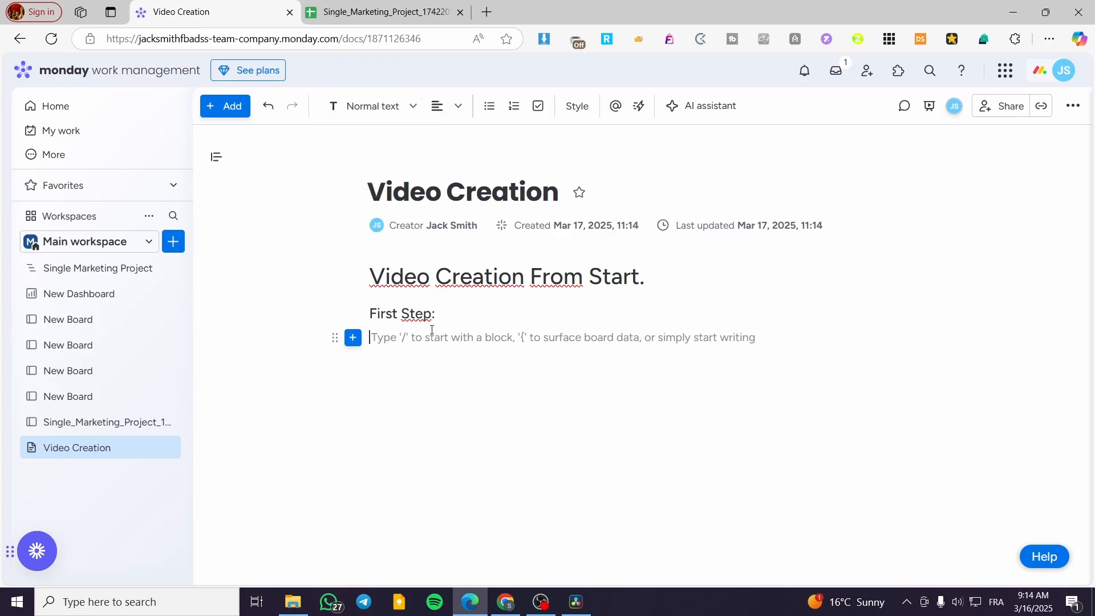
- Write "-Collect the stock Footage" under the First Step title and begin a second line with a dash
type("-")
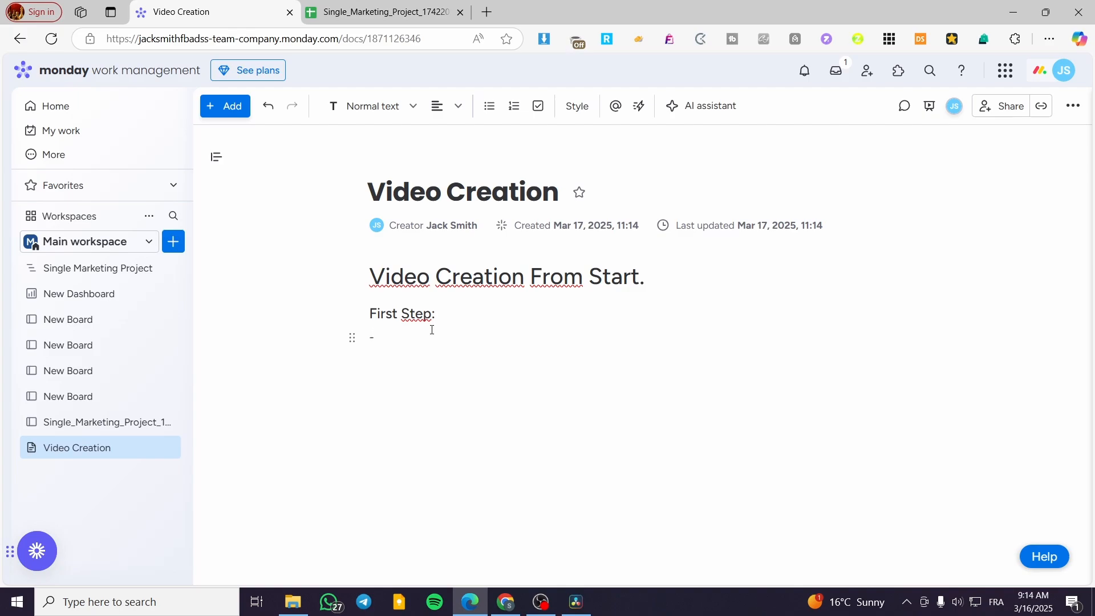
type("V")
type("ollect ")
type("the")
type(" stoc")
type("k Footage,")
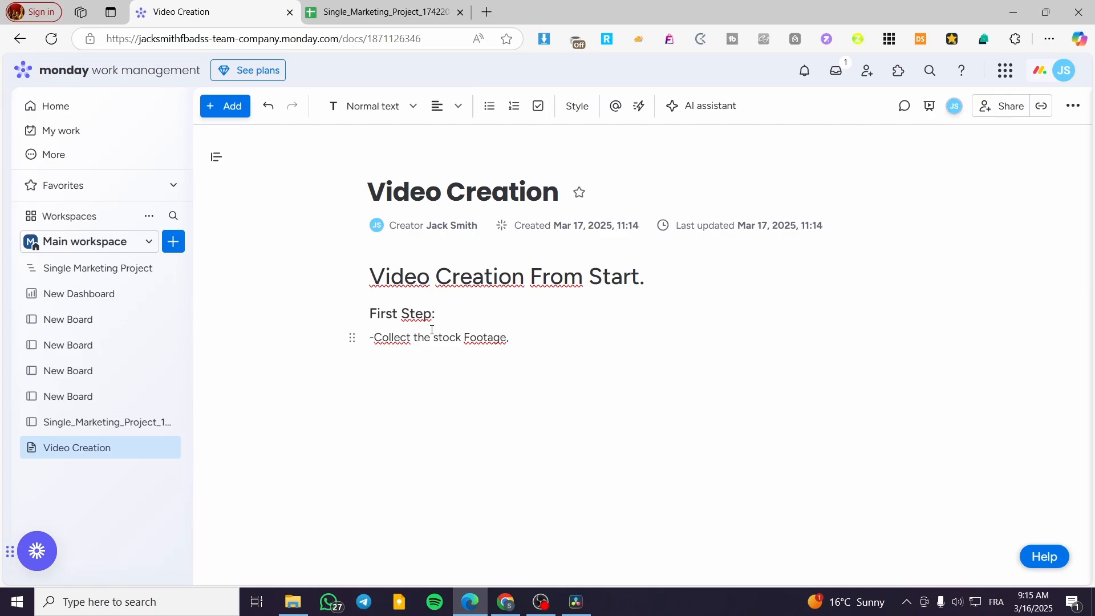
key("BackSpace")
key("Return")
type("-")
type("Create a t")
type("hu")
key("BackSpace")
key("BackSpace")
key("BackSpace")
key("BackSpace")
key("BackSpace")
key("BackSpace")
key("BackSpace")
- Complete the second dash line with "Follow the editing of the clips with the background songs" and add a new line below it
type("Follow the editing od")
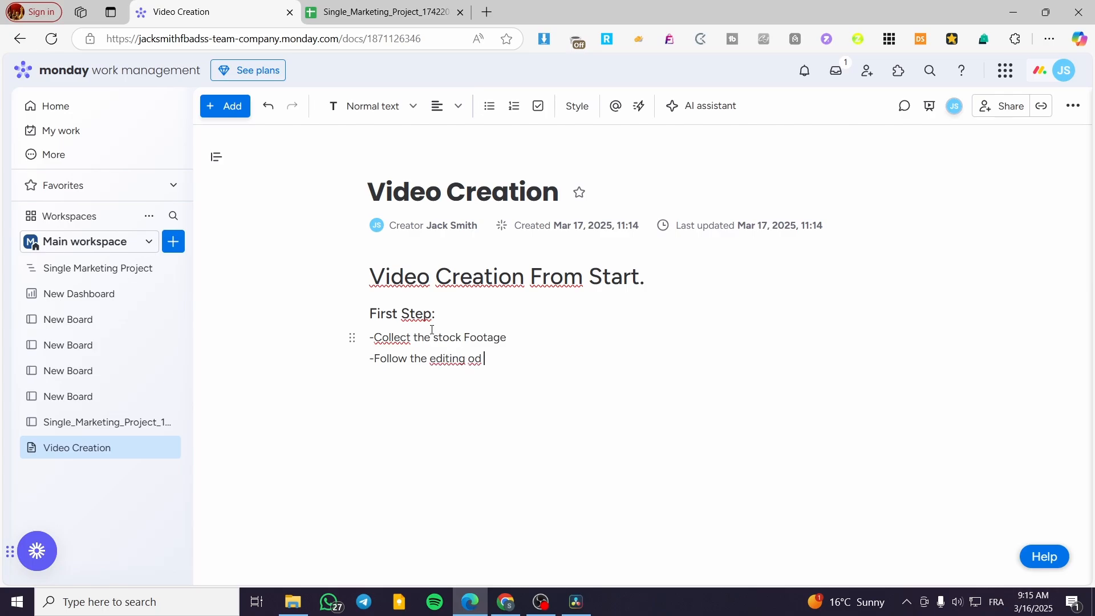
key("BackSpace")
type("f the clips with the")
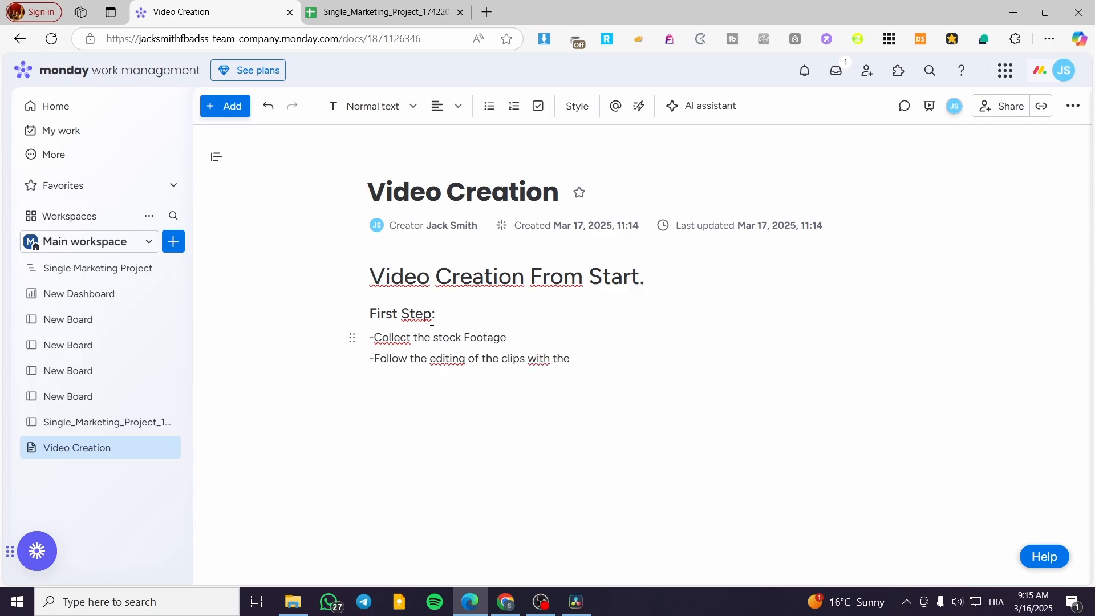
type("a")
type("back")
type("g")
type("rounf")
key("BackSpace")
type("d soungs")
key("Return")
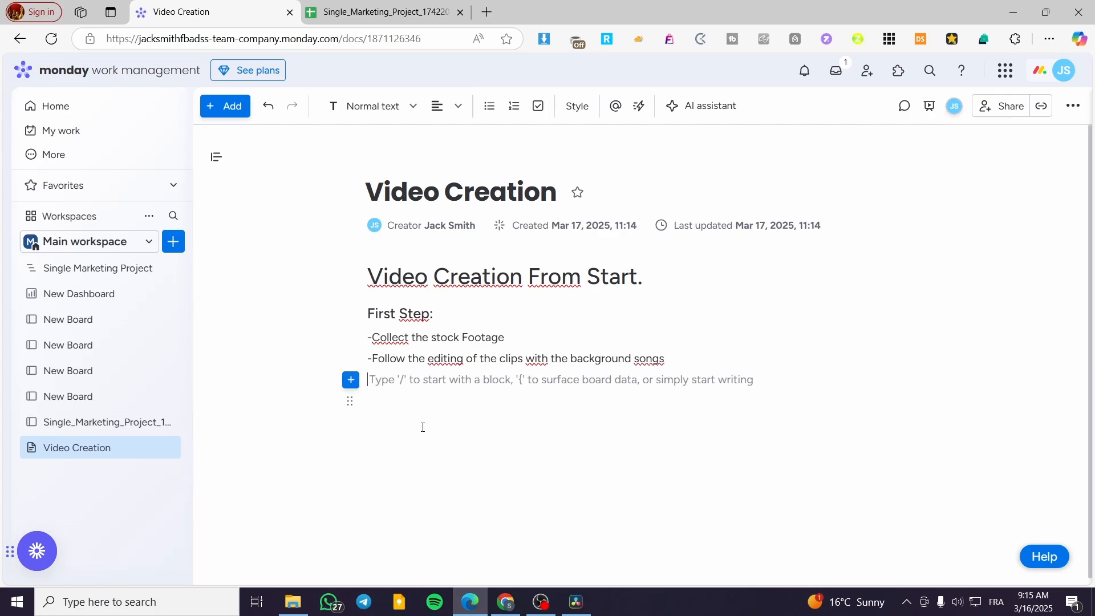
- Insert the image unnamed.webp from the computer below the two dash lines, and delete it again
left_click(350, 379)
scroll(465, 305, "down", 4)
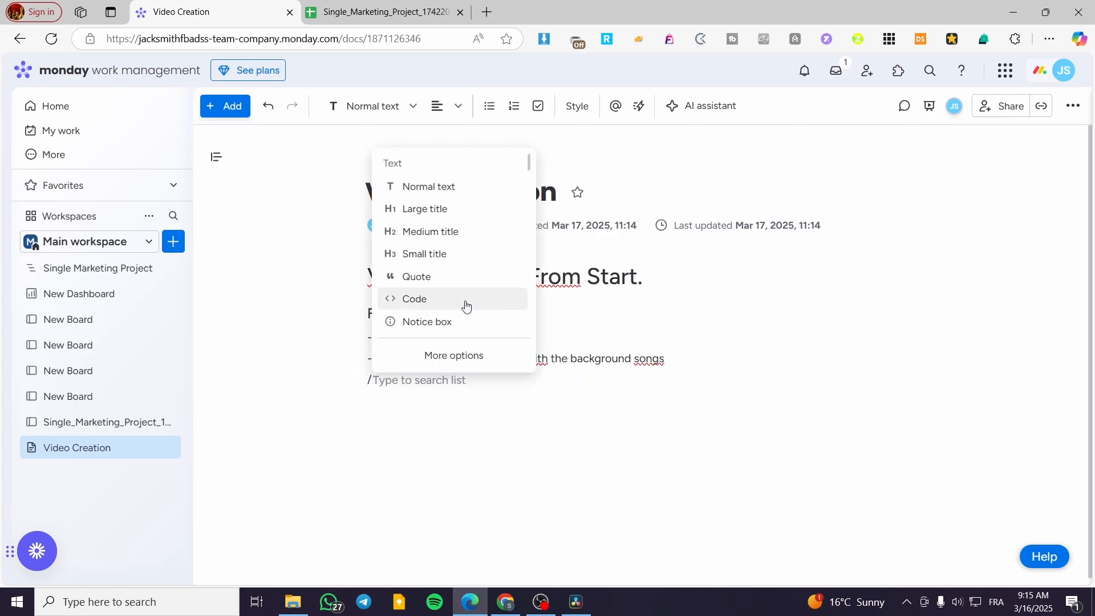
scroll(468, 289, "down", 1)
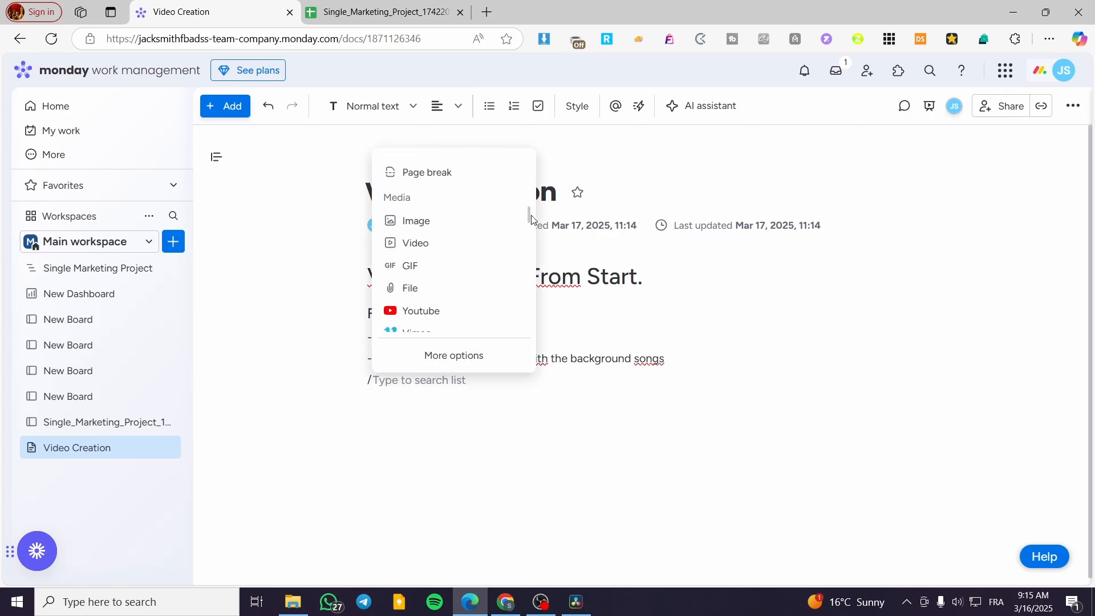
left_click(502, 227)
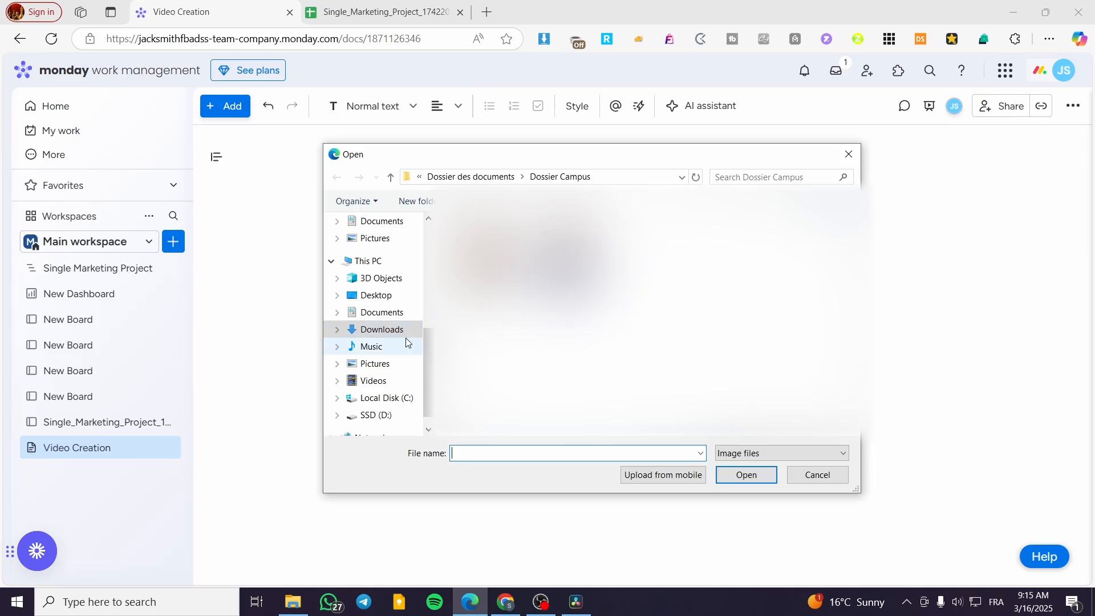
scroll(412, 367, "up", 3)
scroll(393, 348, "up", 1)
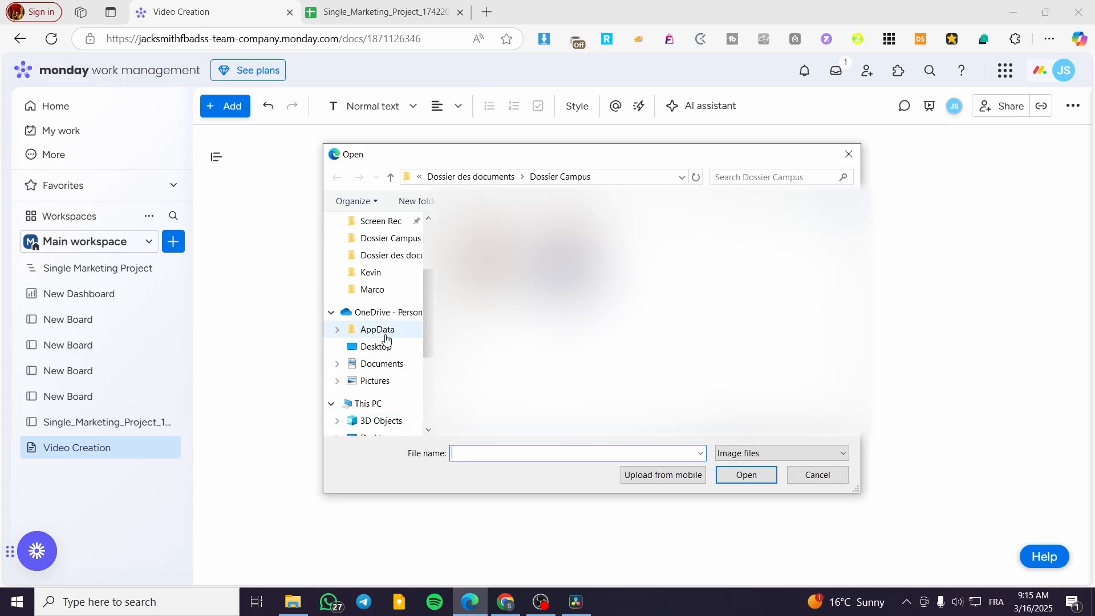
scroll(392, 343, "down", 1)
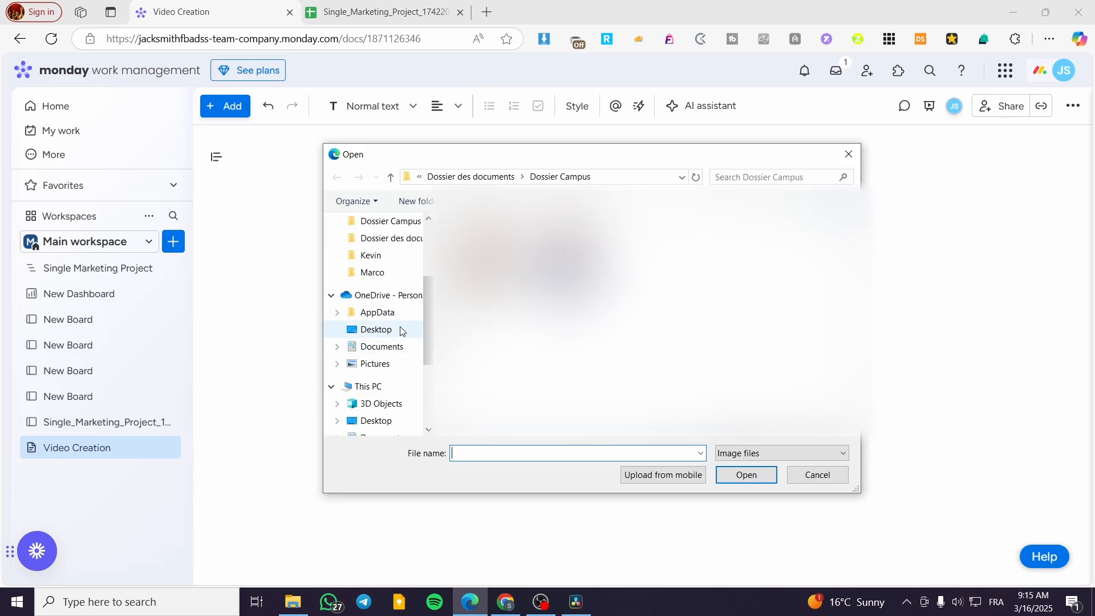
scroll(395, 416, "down", 1)
left_click(394, 418)
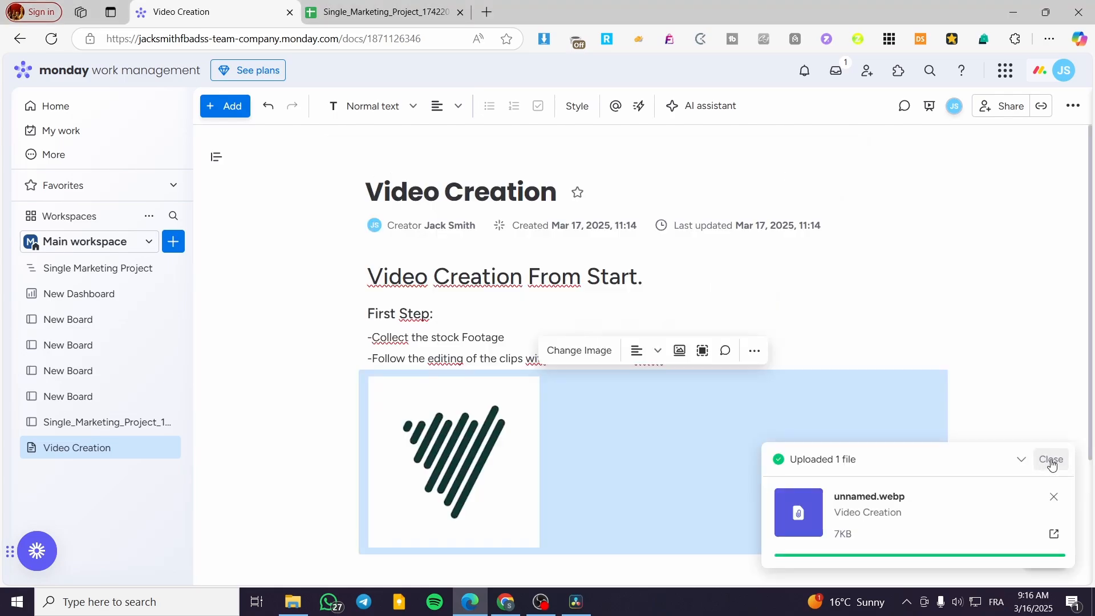
left_click(1051, 462)
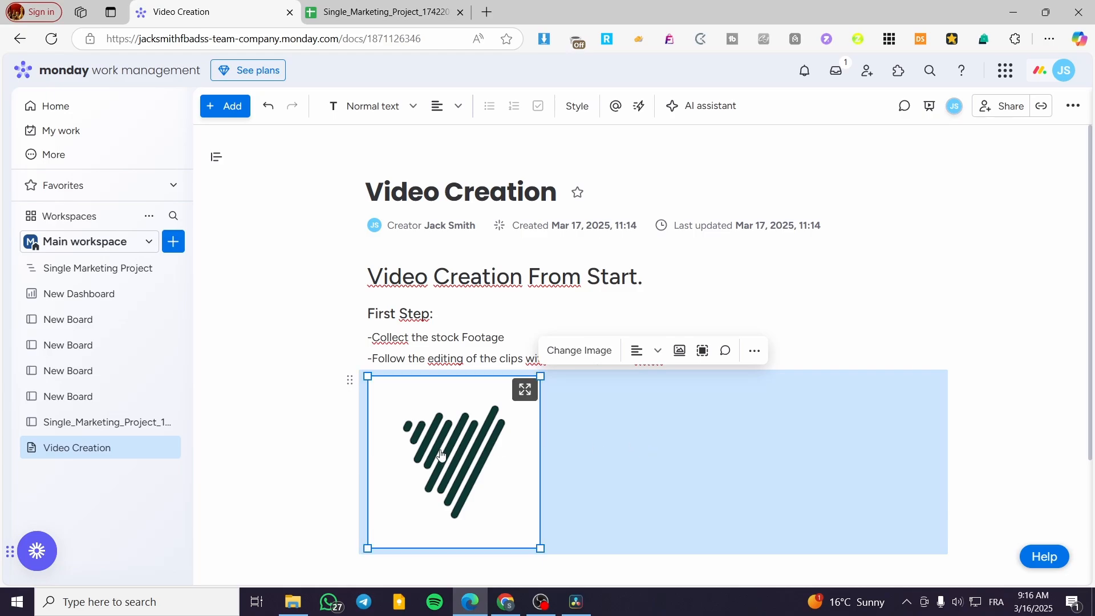
key("Delete")
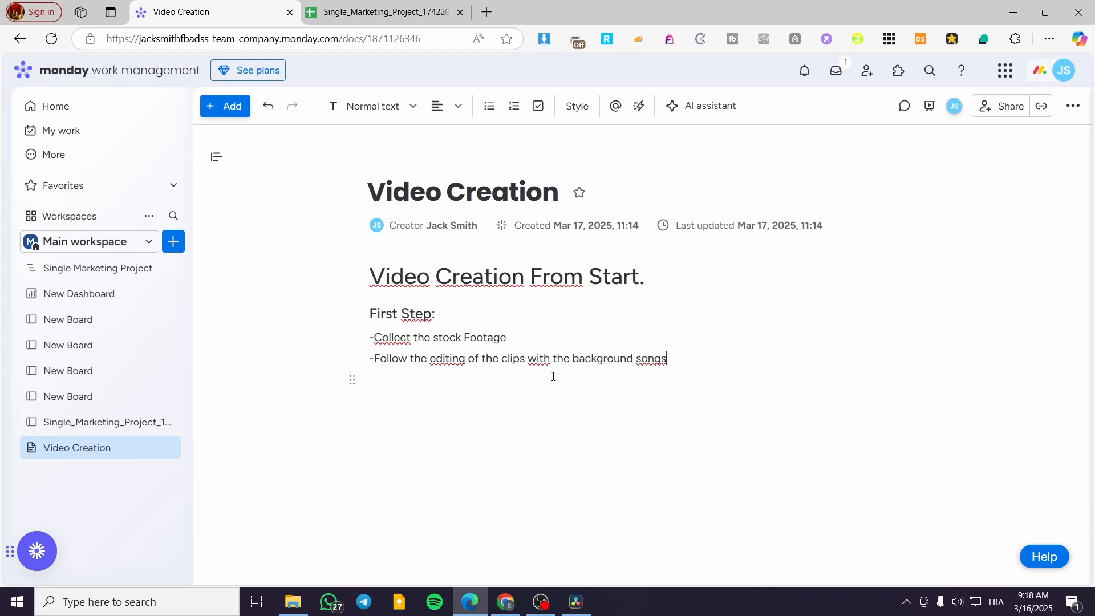
- Insert a Quote block below the dash lines reading "Please have the right footage for the topic ."
left_click(552, 378)
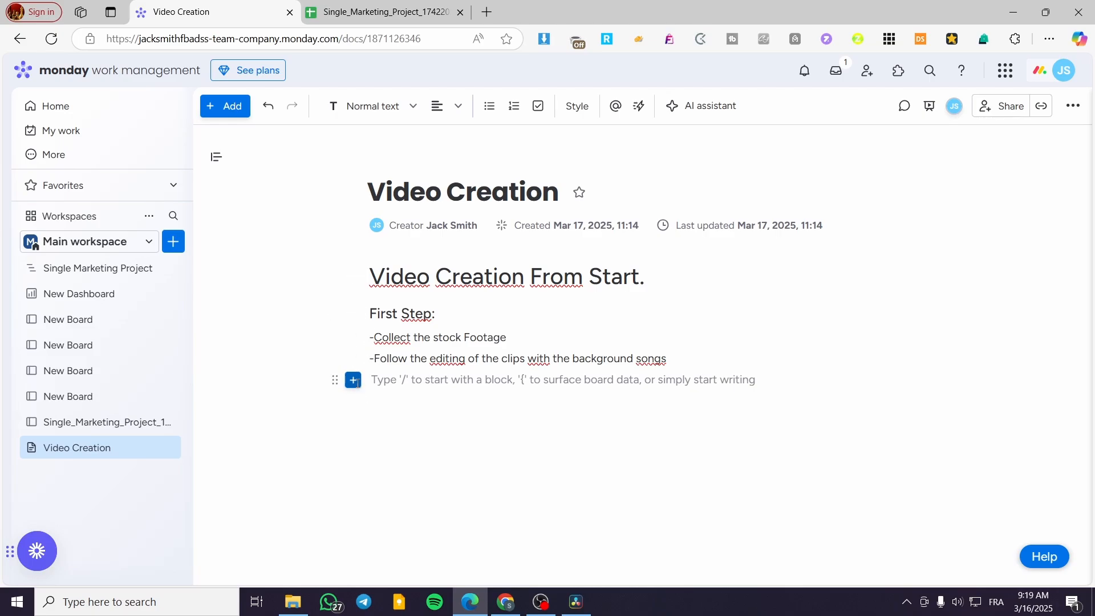
type("/")
scroll(474, 299, "down", 1)
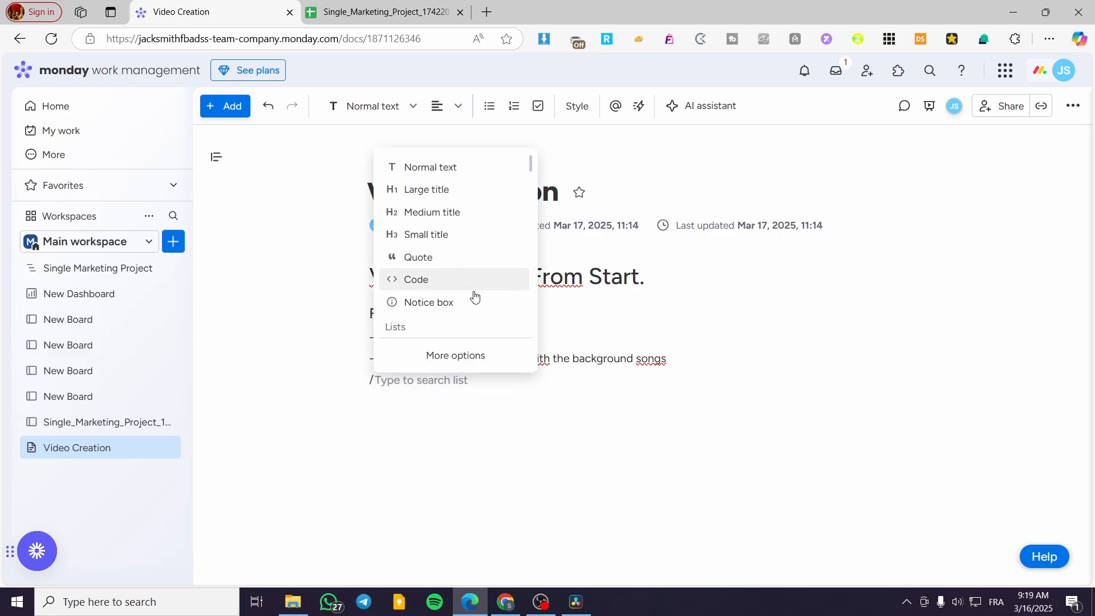
left_click(468, 210)
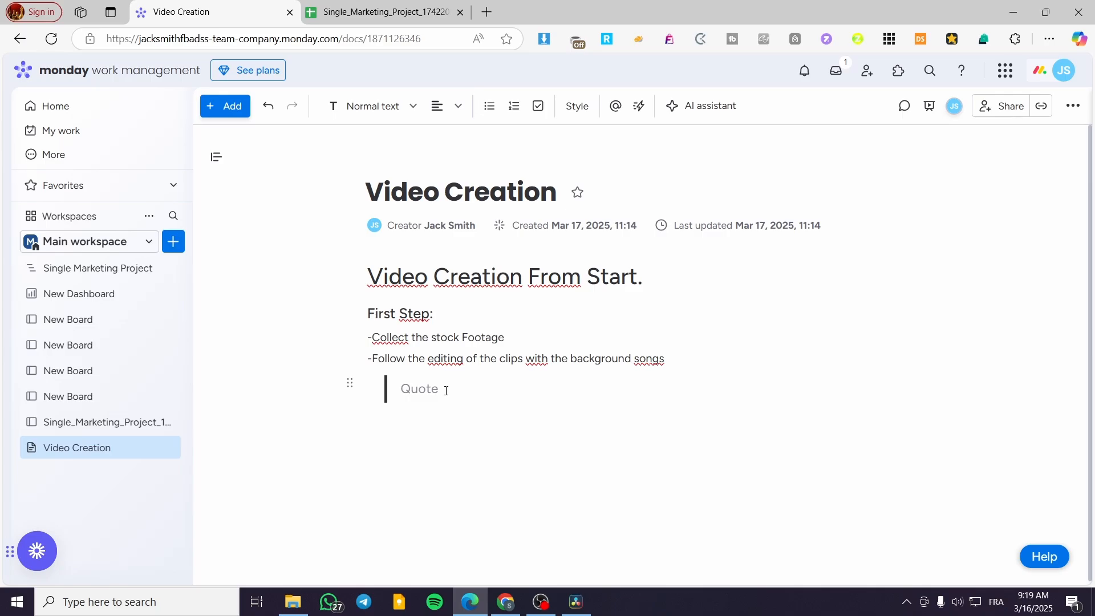
type("Please have the righ")
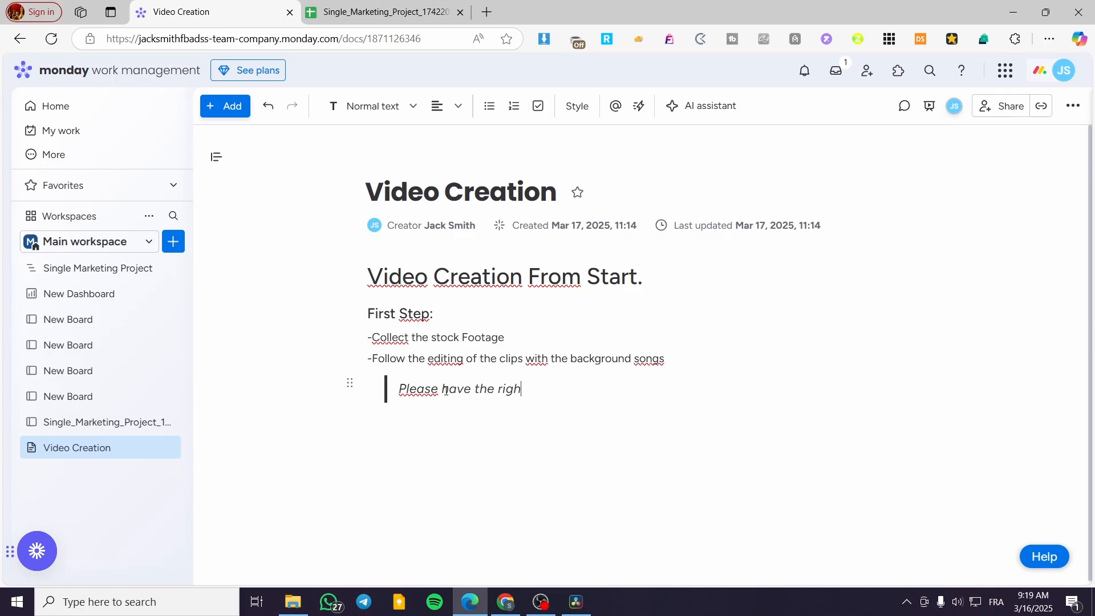
type("t footage for the t")
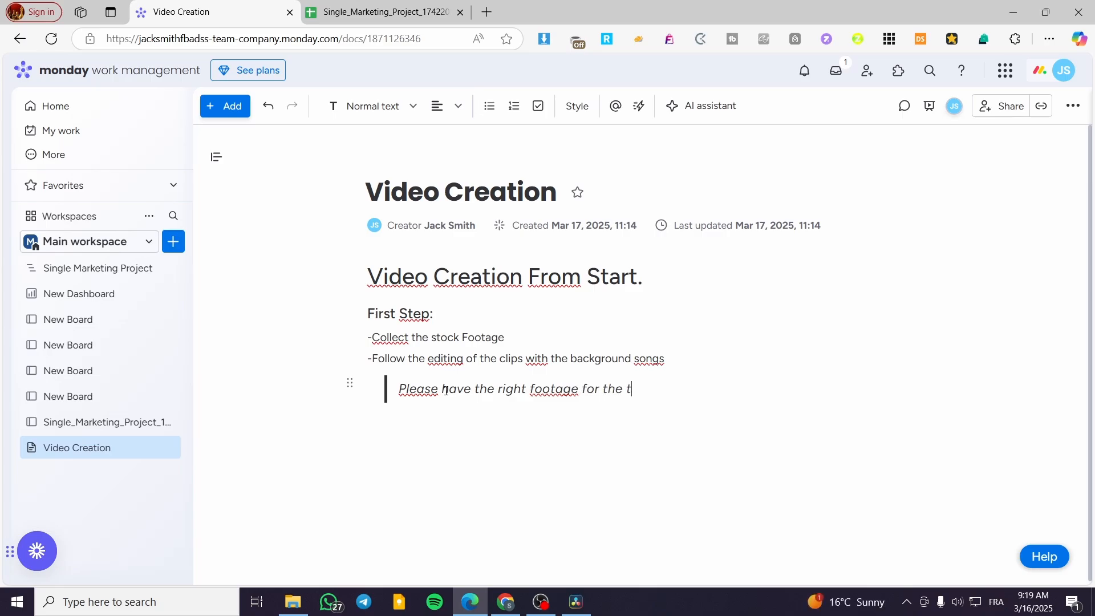
type("opic .")
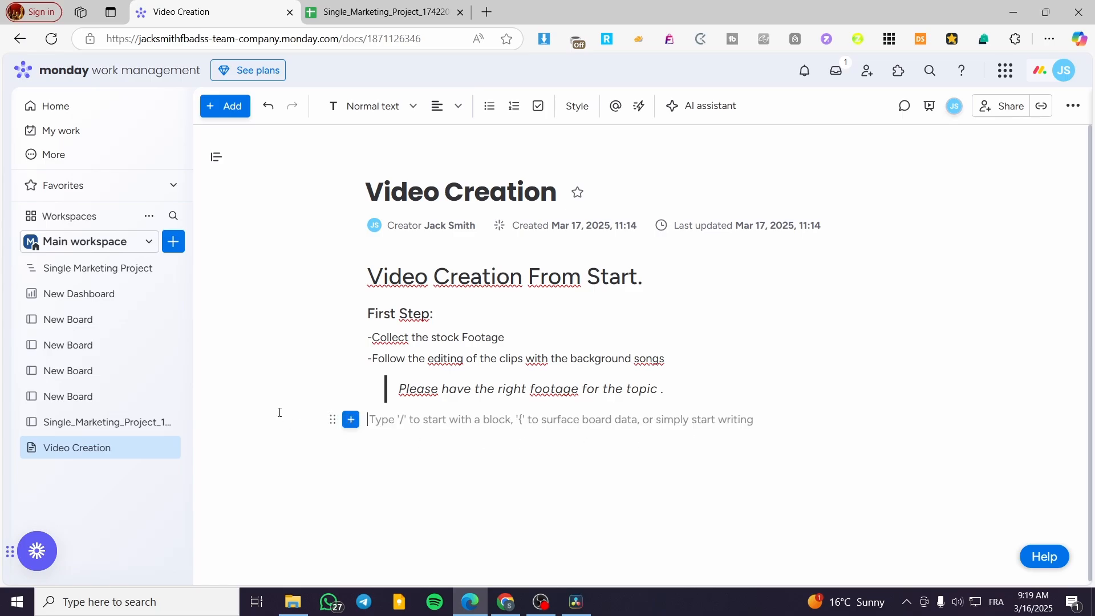
left_click(350, 420)
scroll(489, 324, "down", 1)
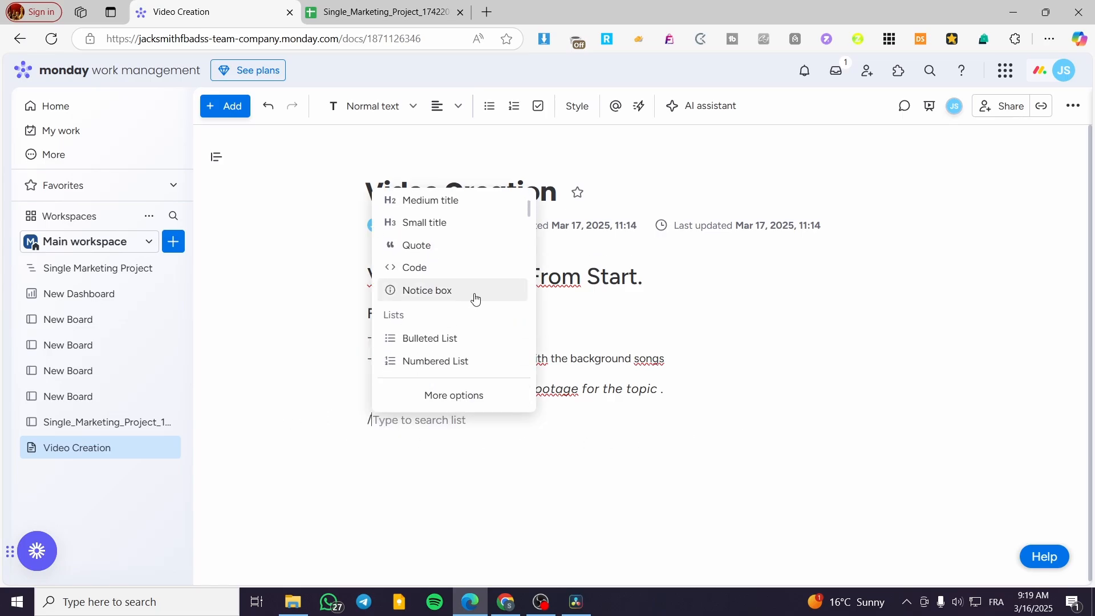
scroll(475, 345, "down", 1)
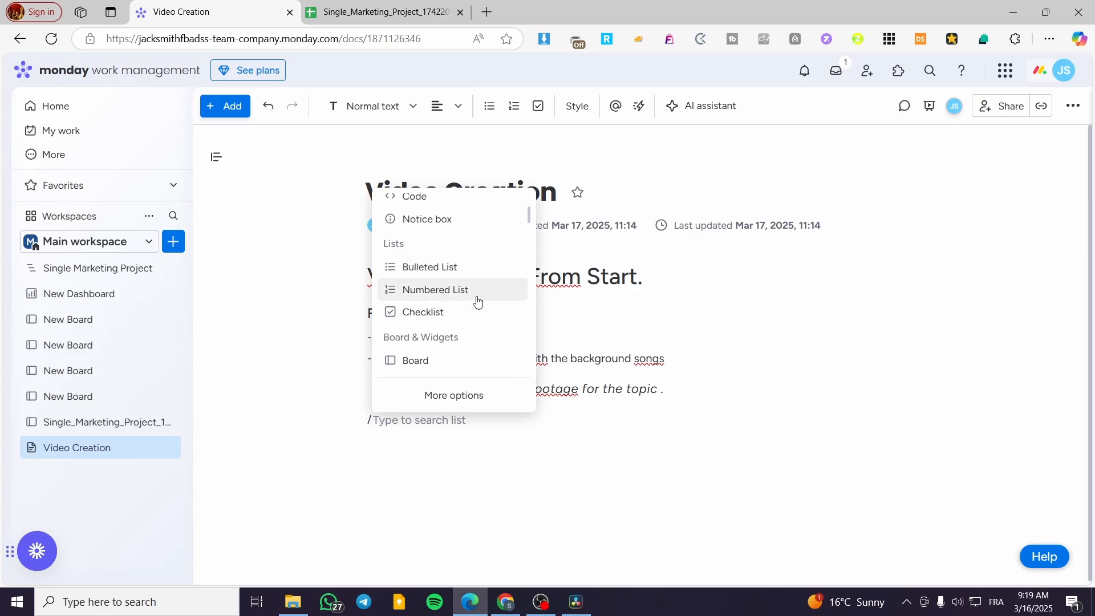
scroll(474, 313, "down", 1)
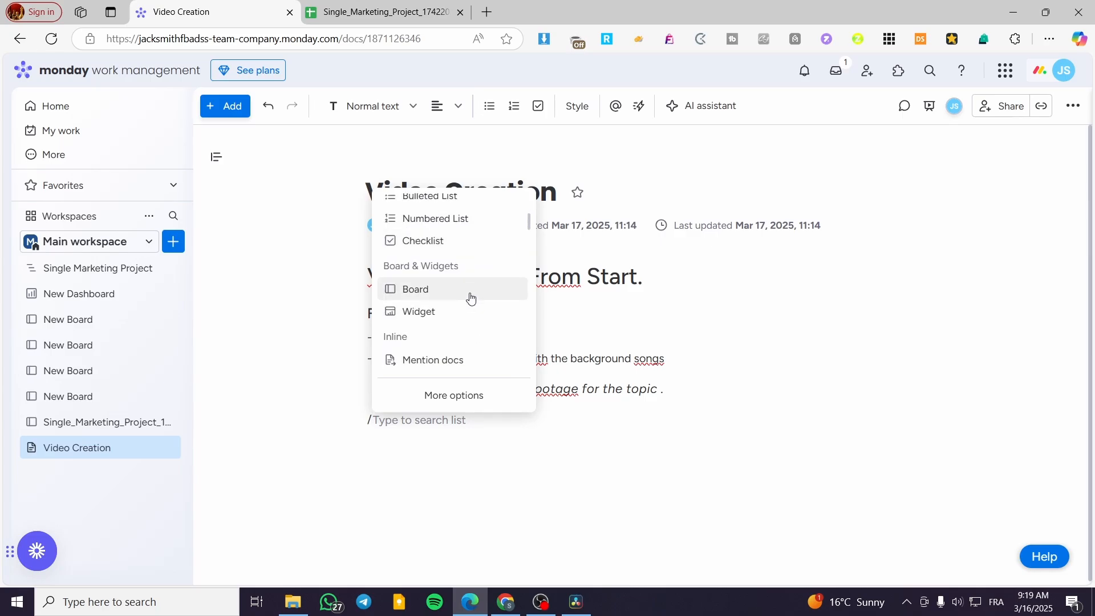
left_click(468, 291)
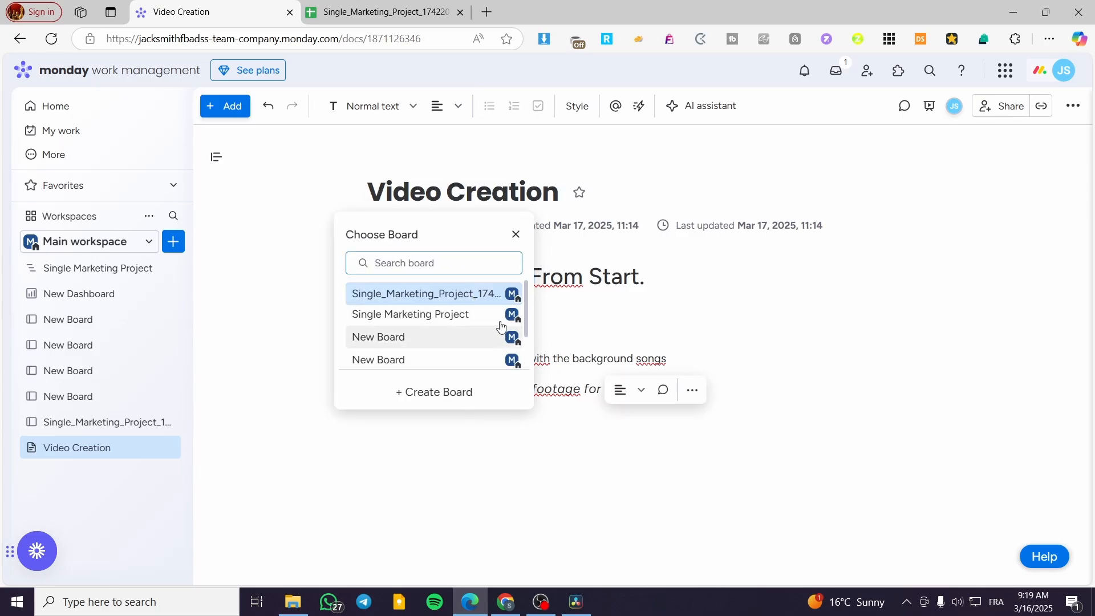
left_click(516, 235)
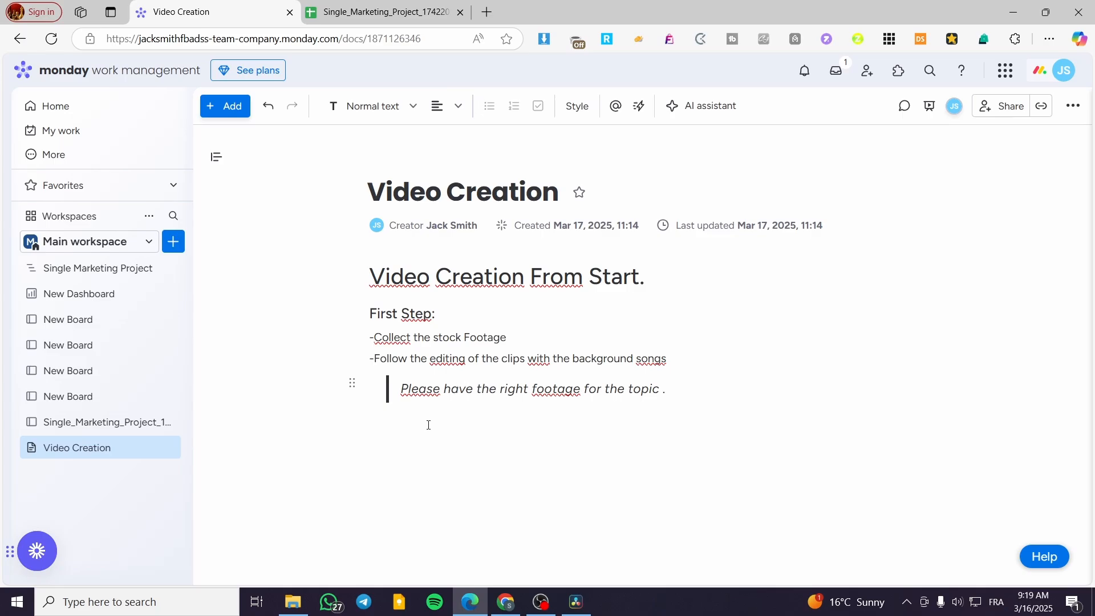
- Write "Follow the tasks implemented in this board:" on a normal text line below the quote and add a new line
left_click(694, 400)
key("Return")
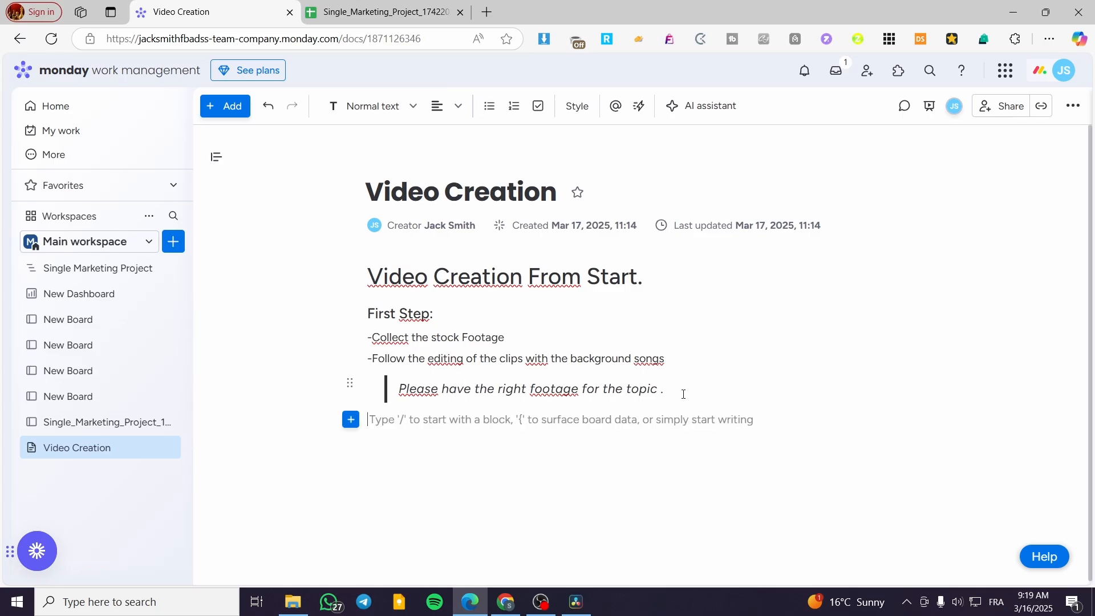
type("Follow")
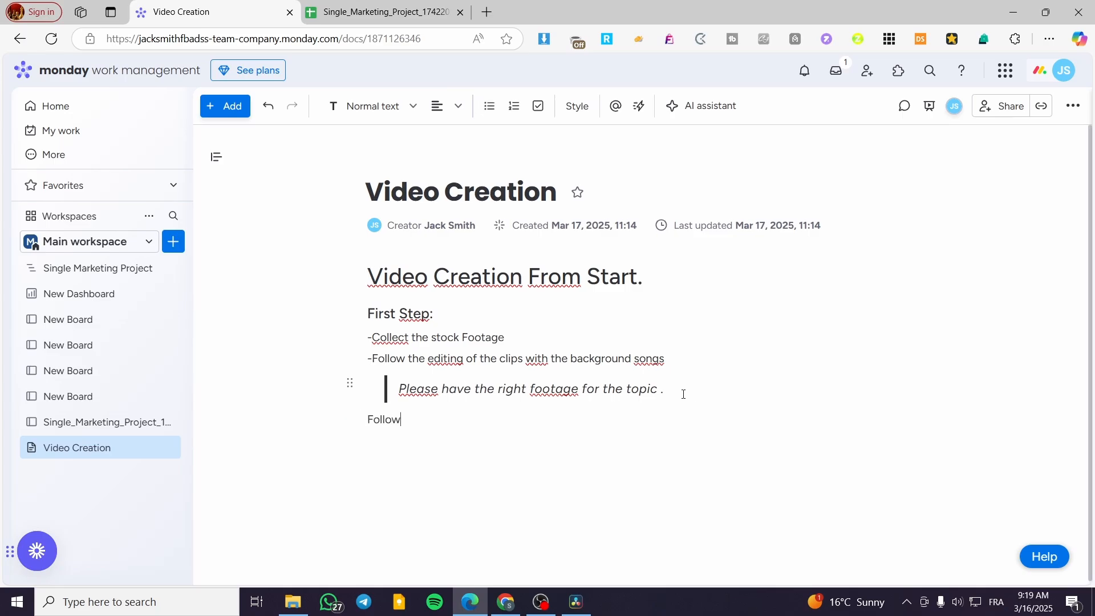
type(" the tasks implemented ")
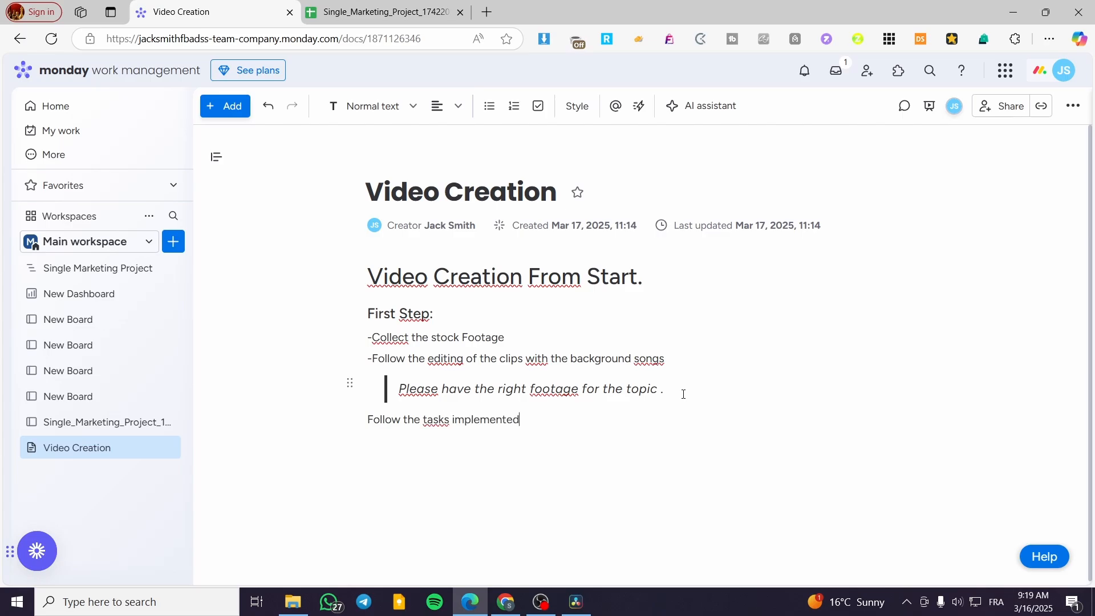
type("in this board")
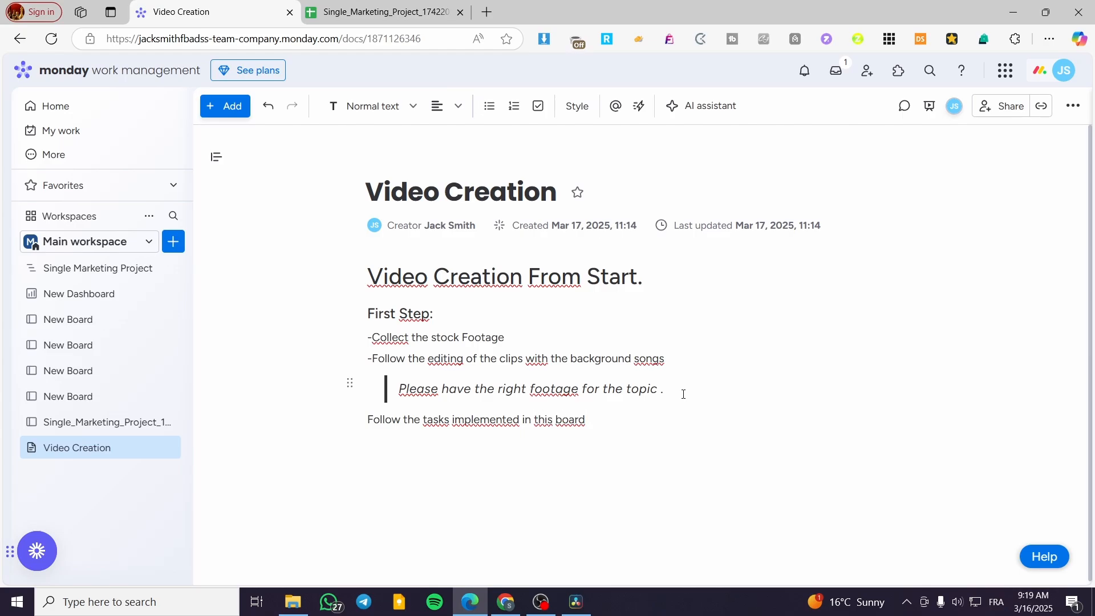
type(":")
key("Return")
- Embed the existing Single Marketing Project board in the doc below the sentence about the tasks, and look through its task groups
type("/")
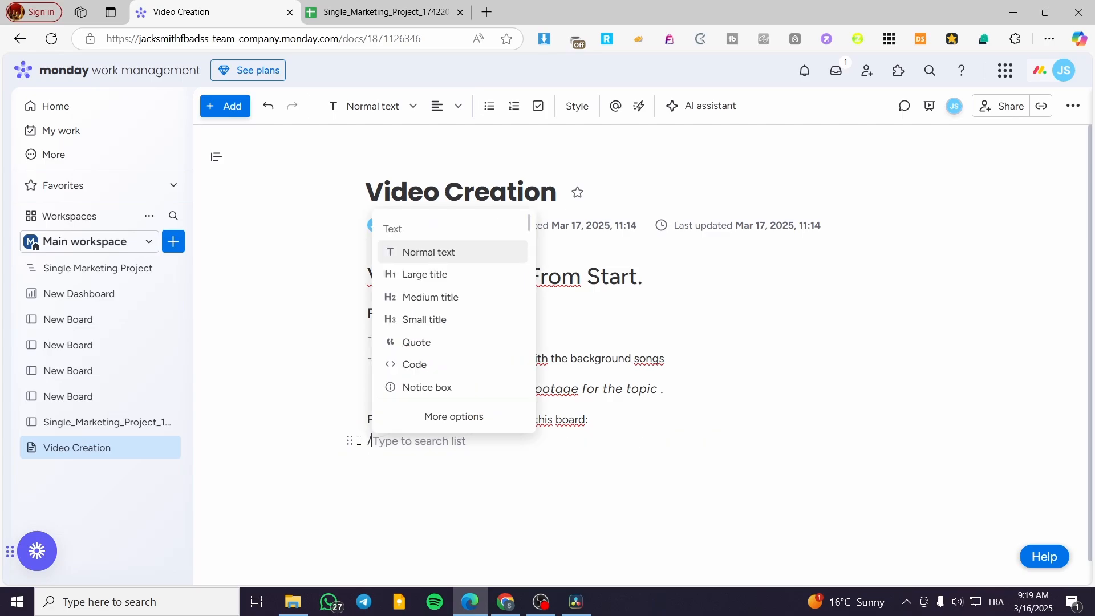
scroll(450, 374, "down", 3)
left_click(468, 229)
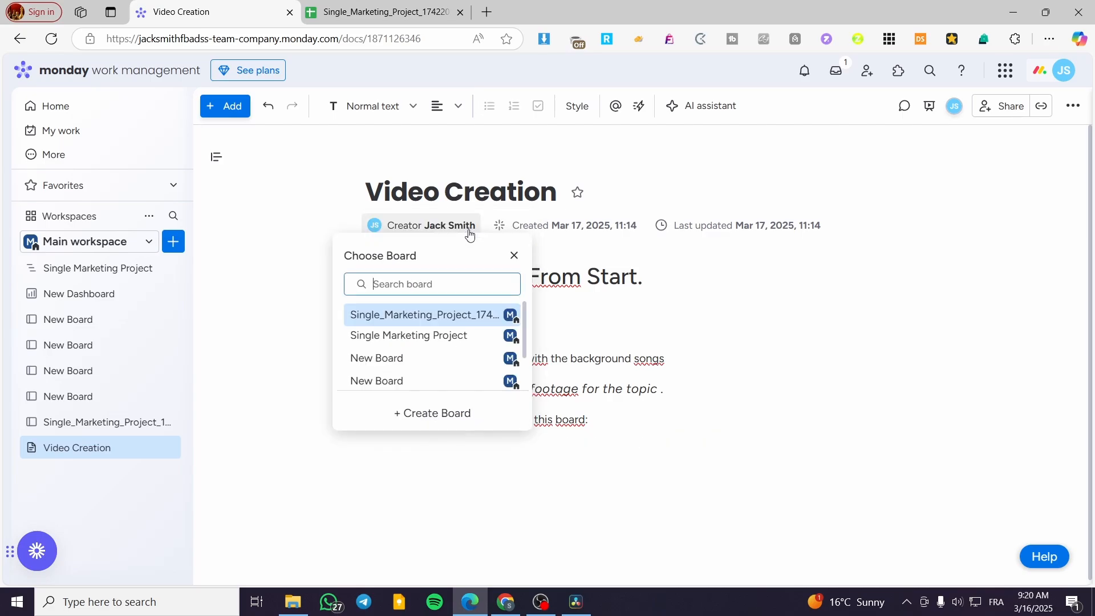
left_click(444, 342)
scroll(768, 350, "down", 2)
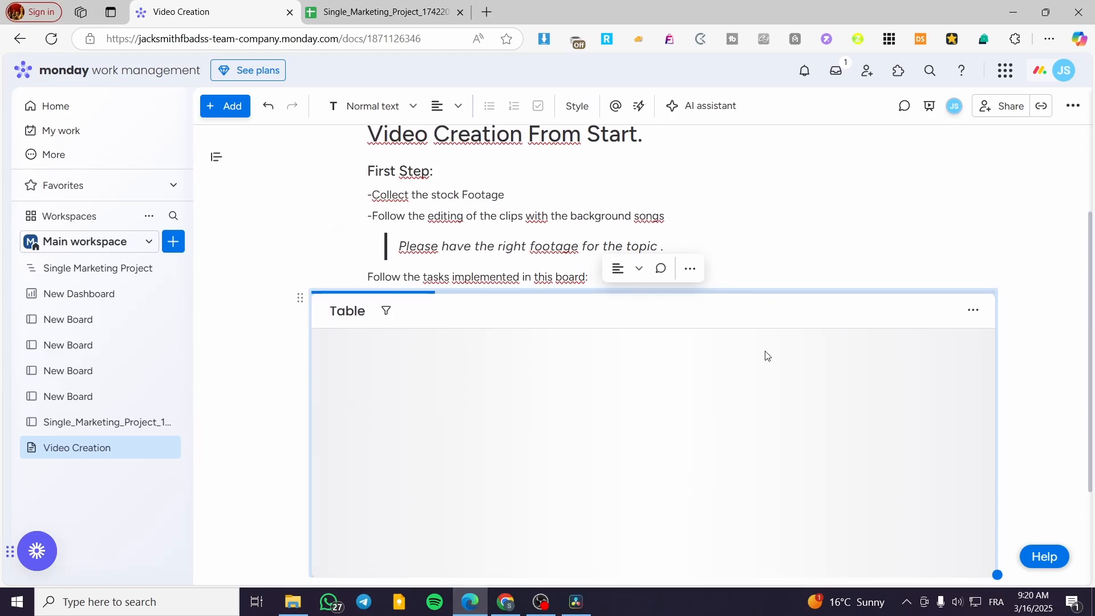
scroll(765, 353, "down", 2)
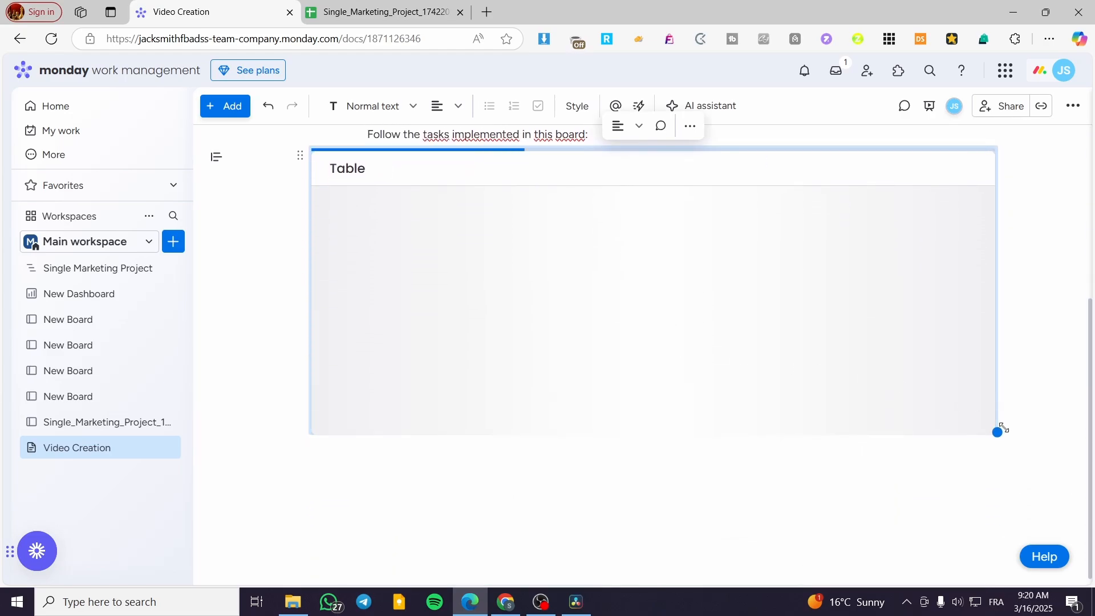
scroll(701, 349, "up", 2)
scroll(713, 370, "down", 10)
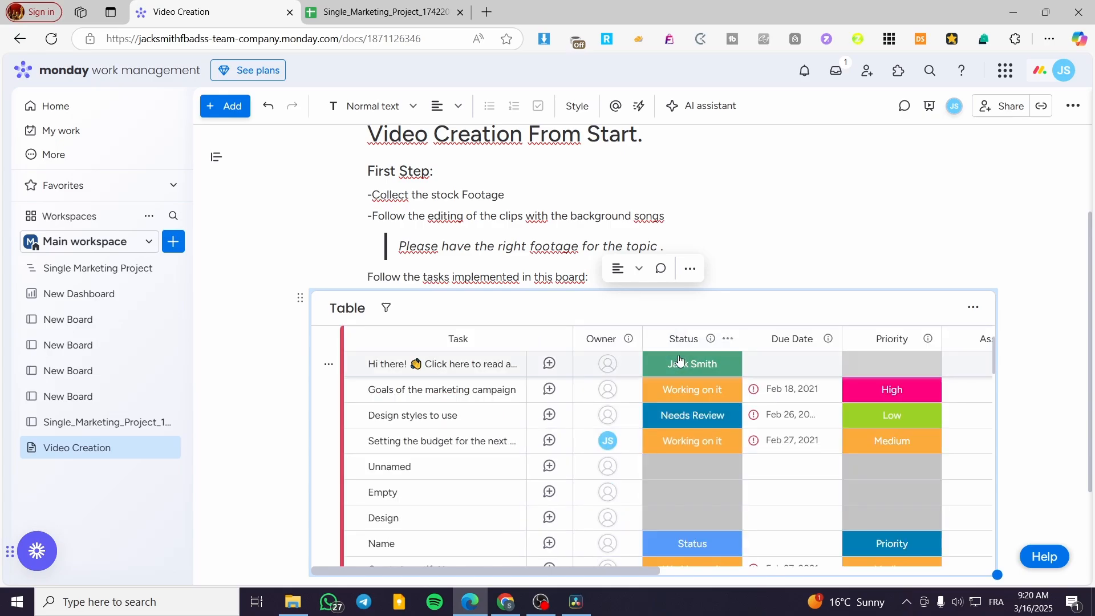
scroll(730, 383, "down", 3)
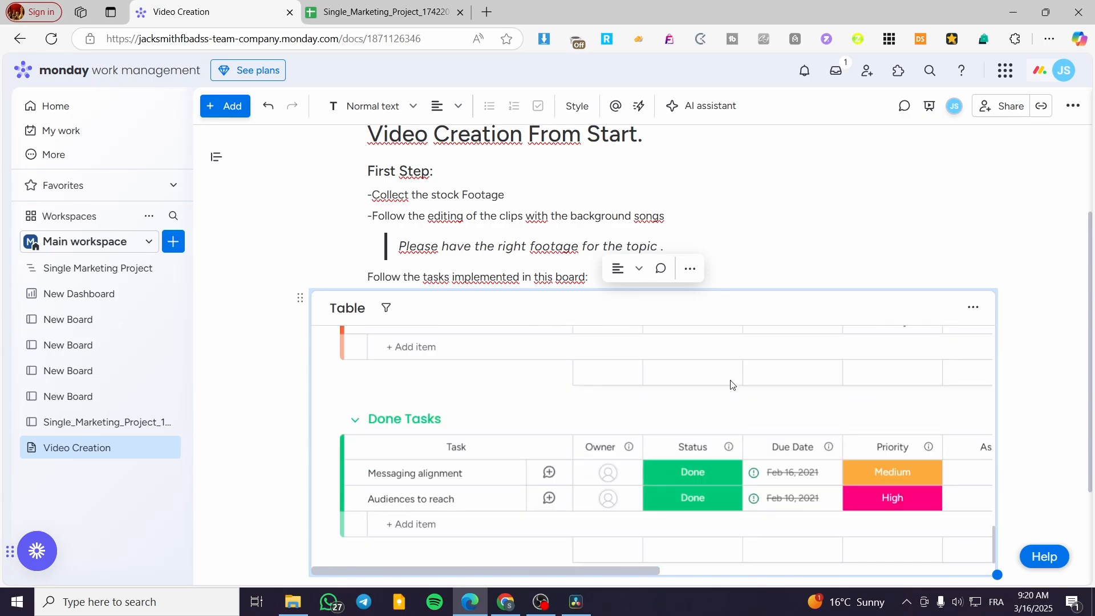
scroll(728, 384, "up", 15)
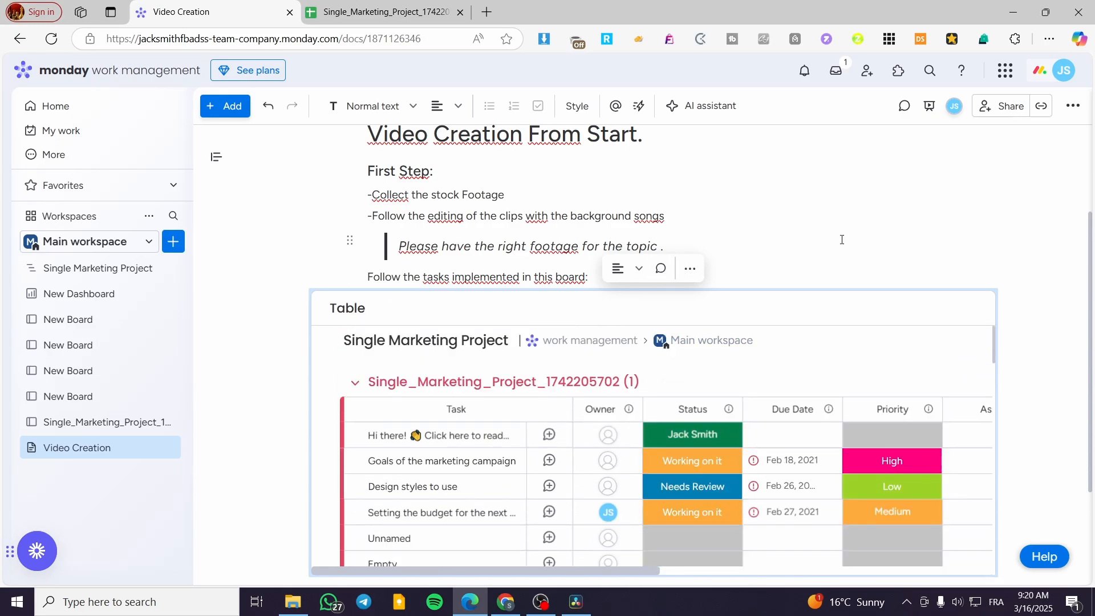
- Insert a table with six columns and five rows on a new line below the embedded board
scroll(661, 274, "down", 3)
left_click(408, 471)
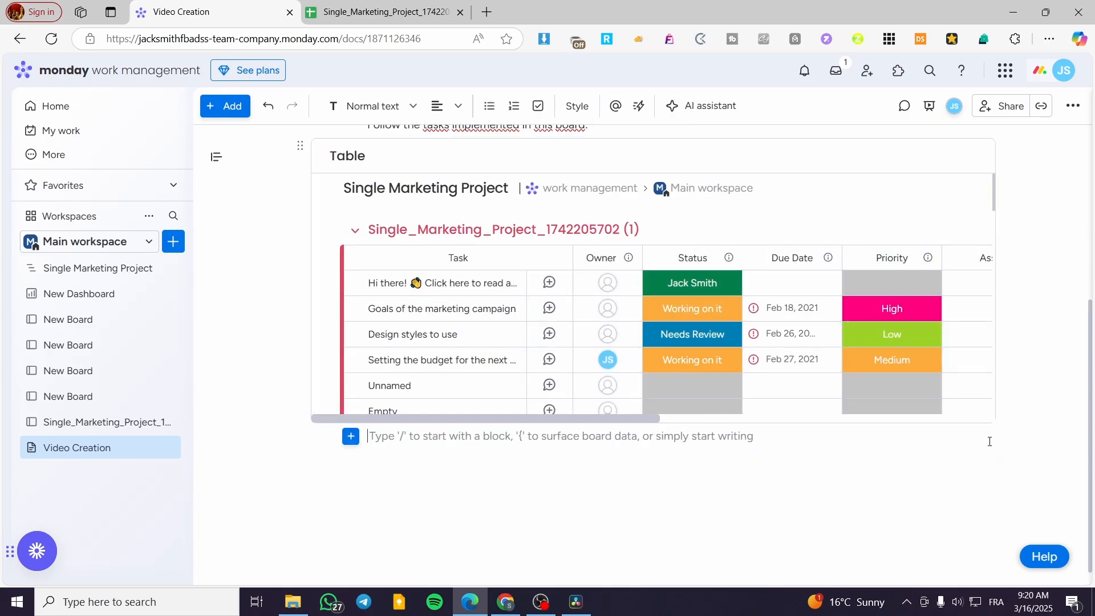
left_click(351, 436)
scroll(459, 342, "down", 3)
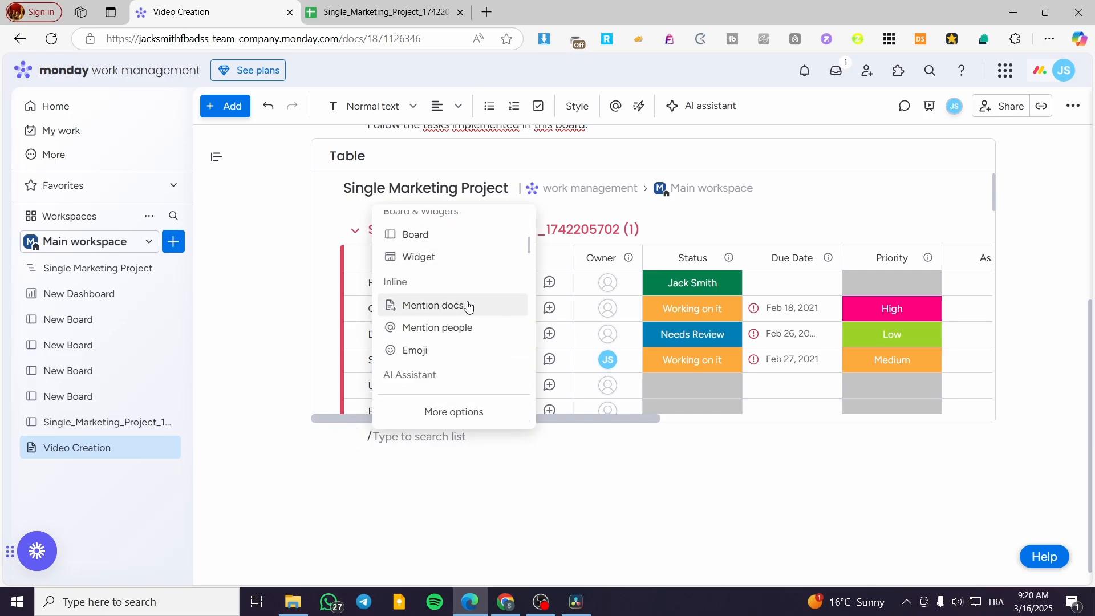
scroll(459, 308, "down", 3)
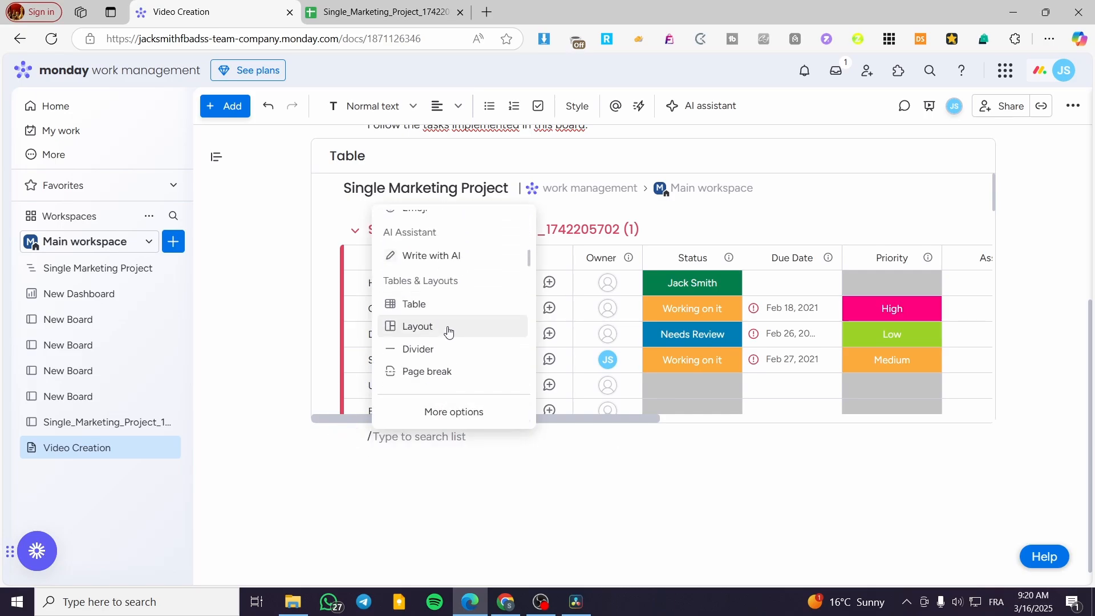
left_click(456, 306)
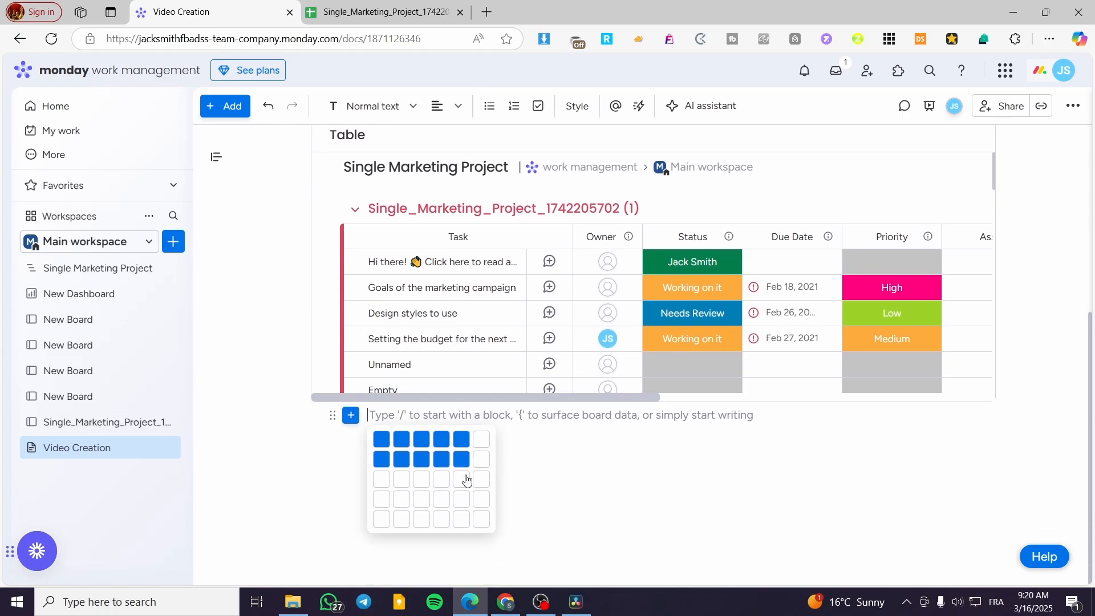
left_click(484, 531)
- Enter "Footage name" and "Link" as the first two column headers in the table's top row
scroll(665, 456, "down", 3)
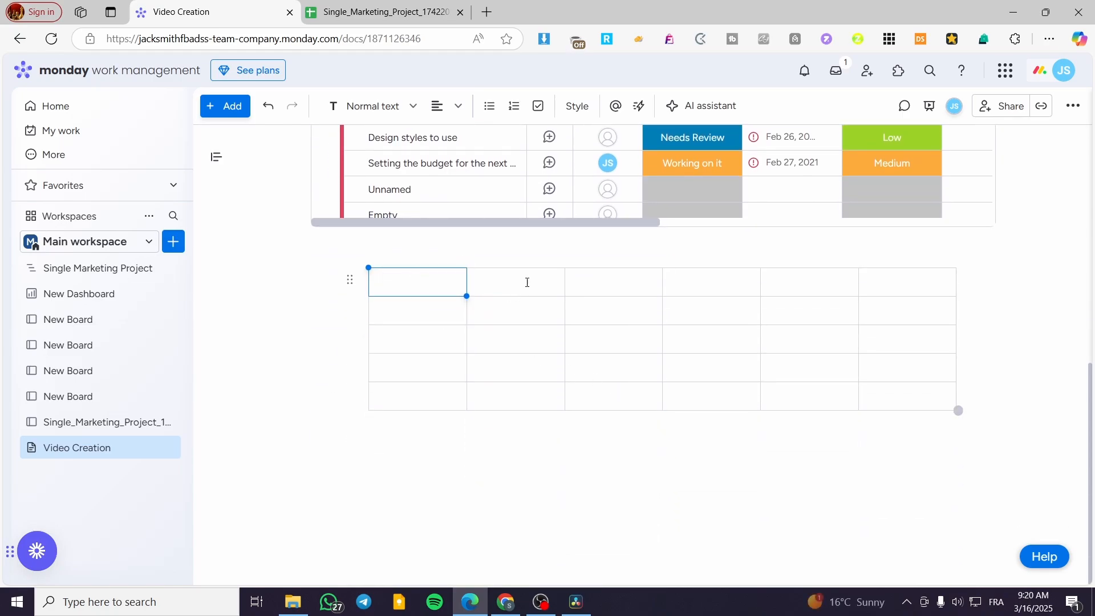
type("Footage ")
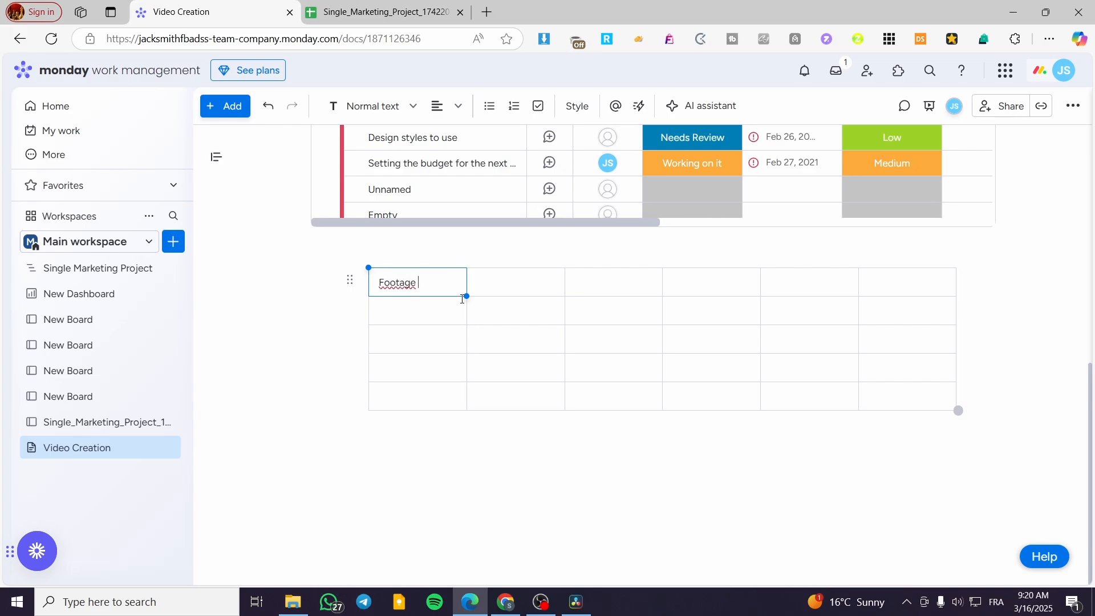
type("name")
left_click(510, 280)
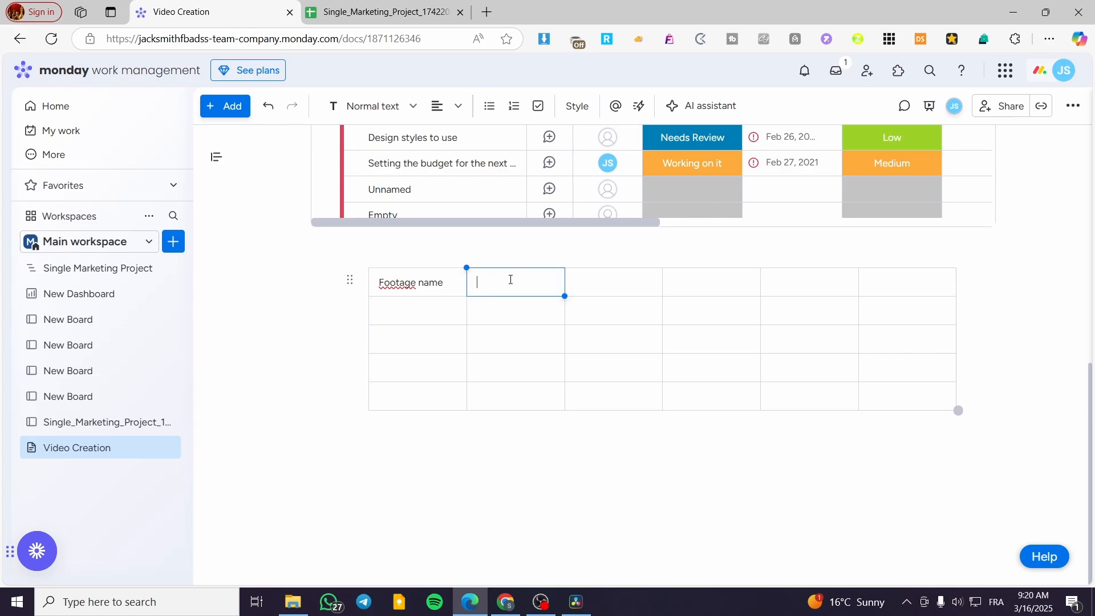
type("Link")
left_click(581, 285)
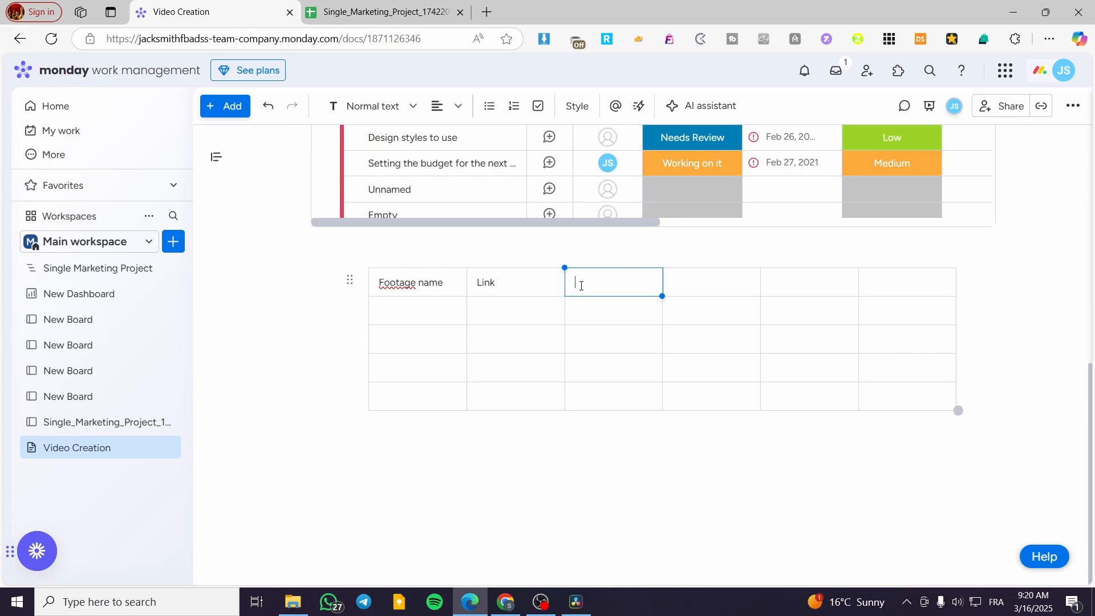
left_click(515, 278)
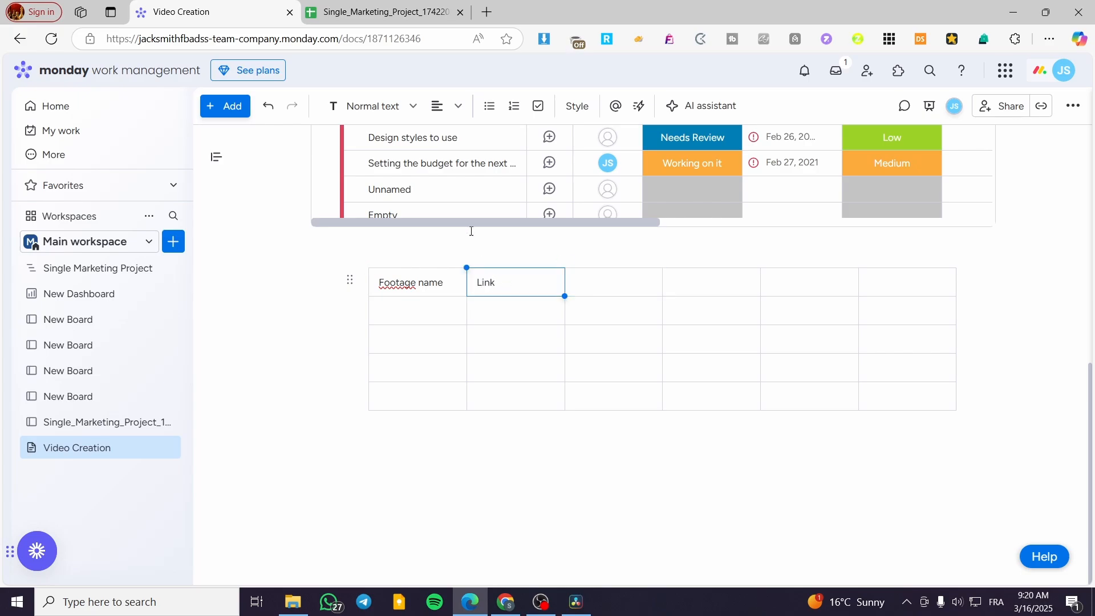
- Center-align the "Footage name" and "Link" header texts in their cells
left_click_drag(448, 284, 375, 281)
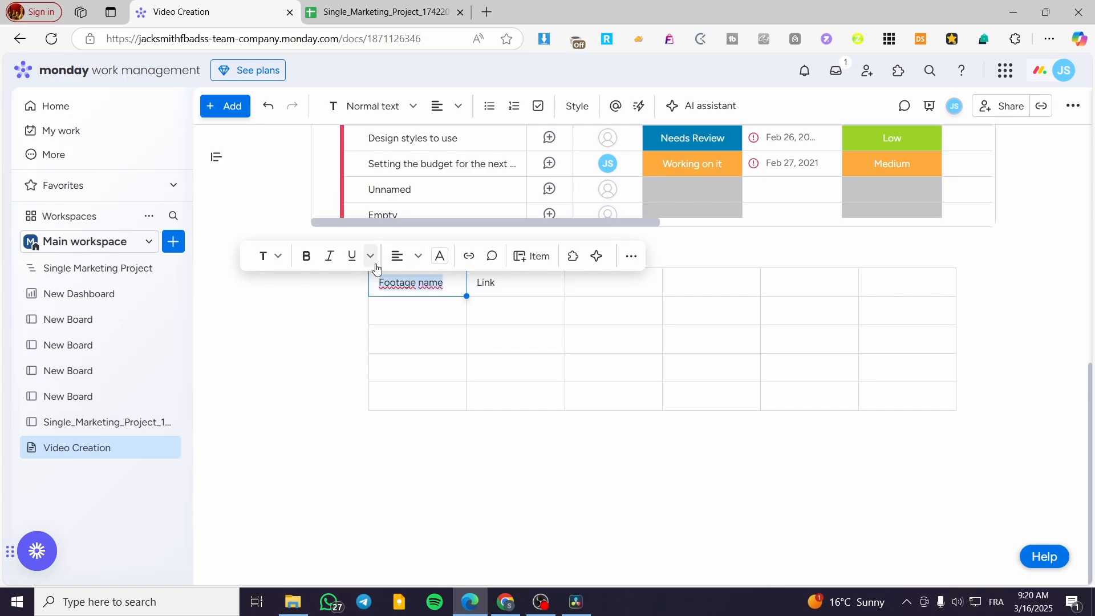
left_click(399, 257)
left_click_drag(500, 284, 469, 281)
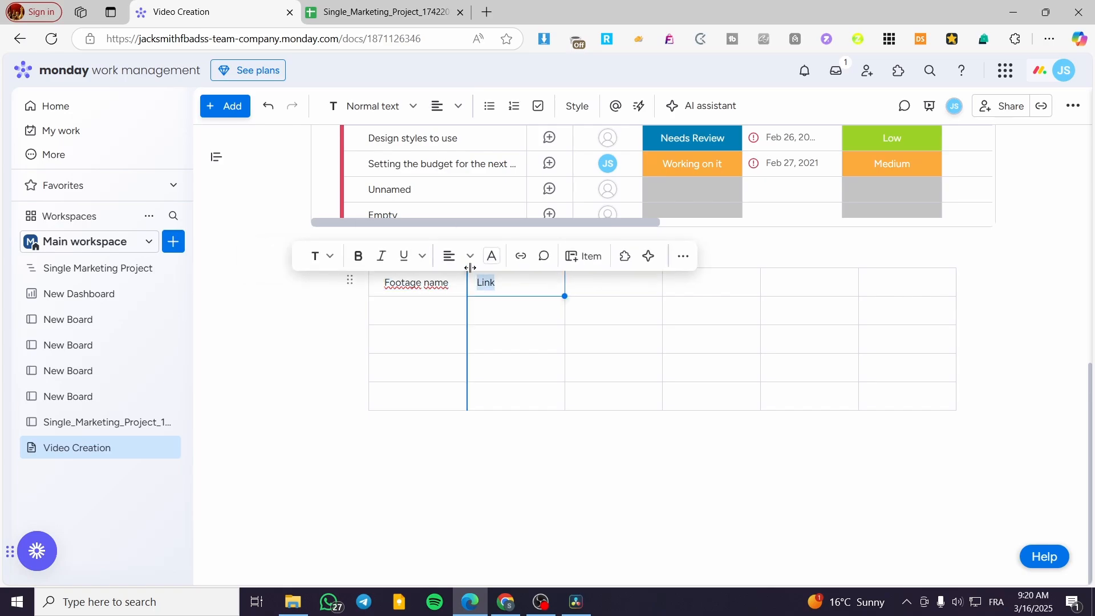
left_click(450, 260)
left_click(451, 283)
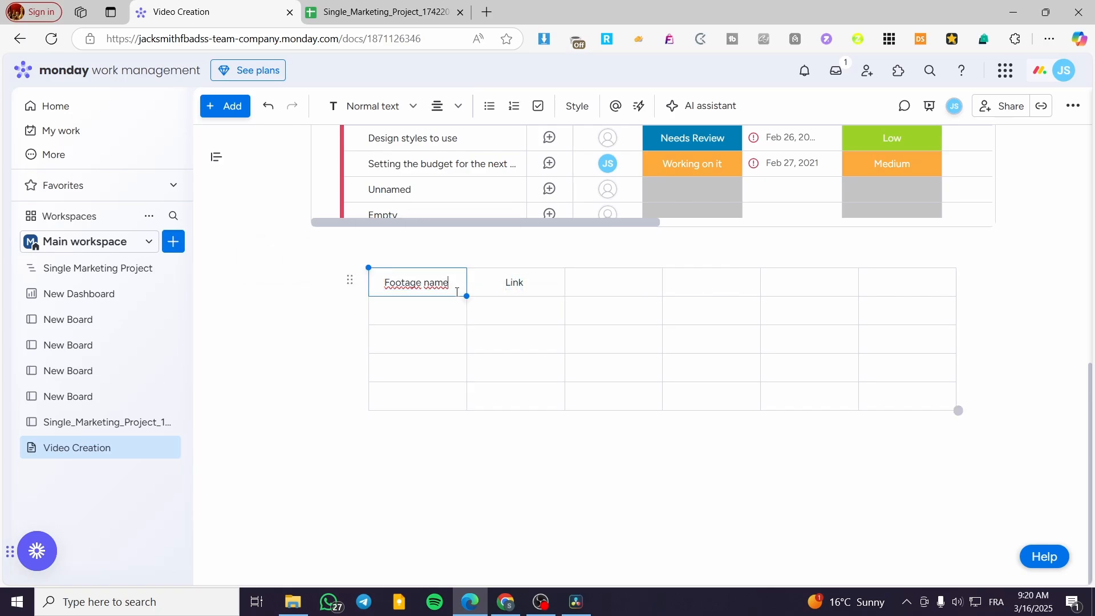
type("a")
left_click(907, 392)
type("aaaaaaaaaaaaaa")
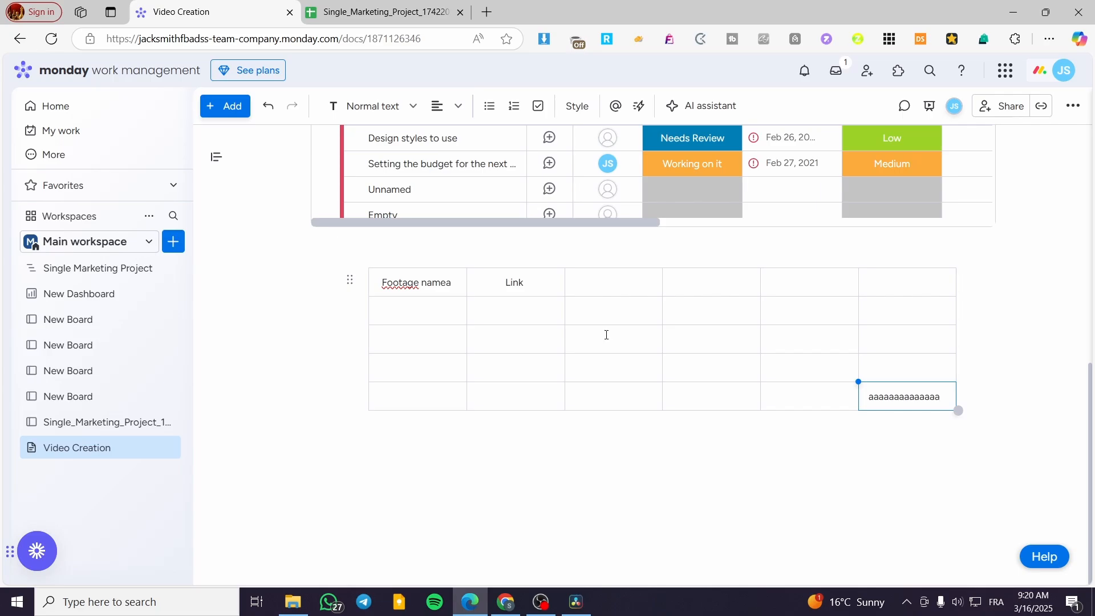
double_click(884, 395)
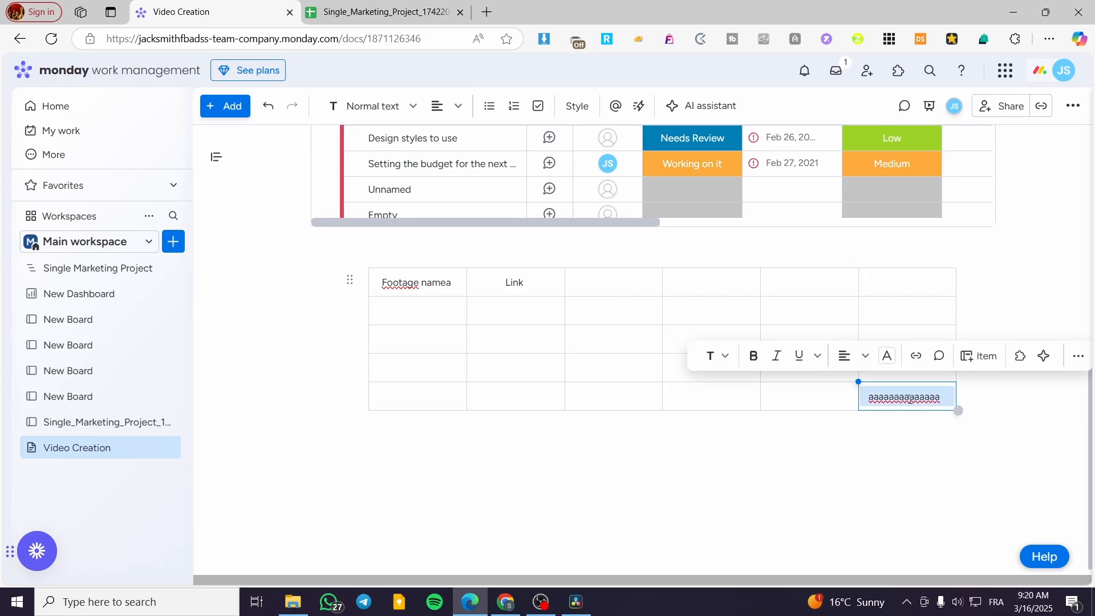
key("BackSpace")
left_click(455, 284)
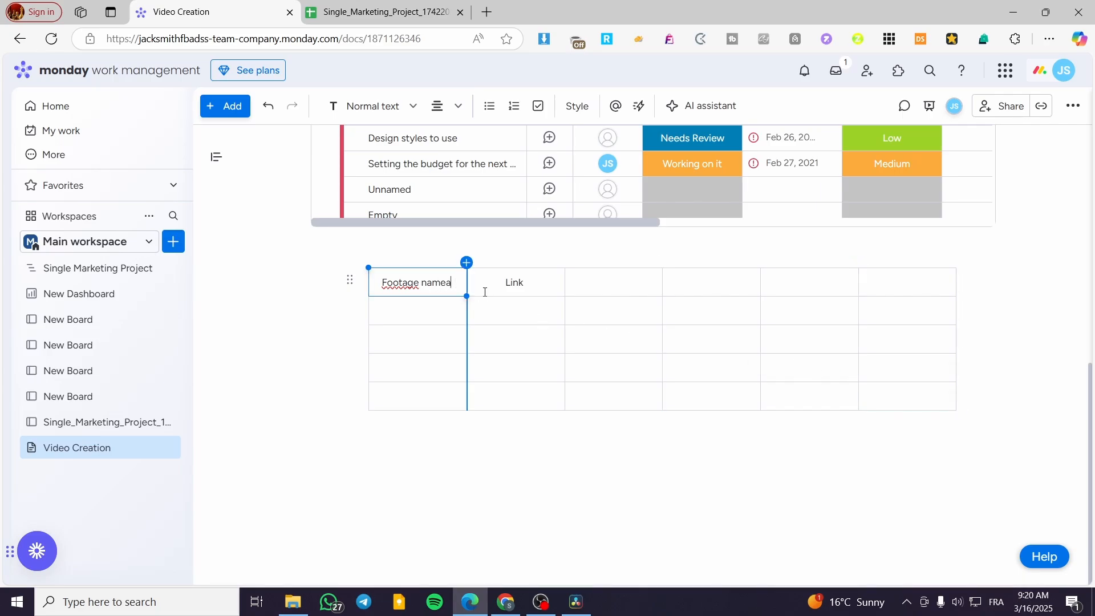
key("ctrl+a")
left_click(918, 401)
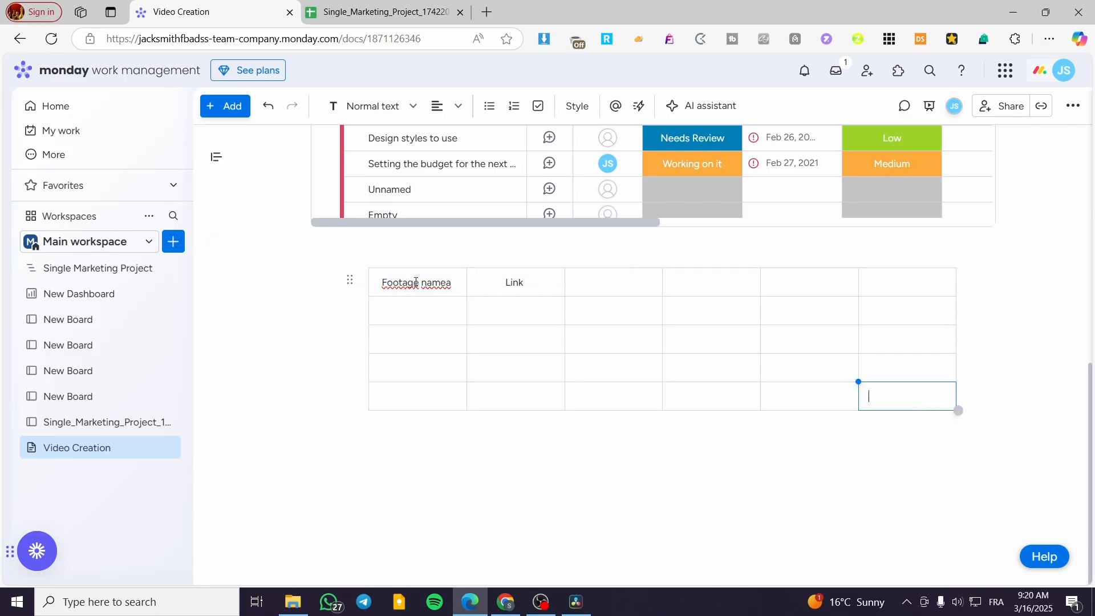
- Center-align all cells of the table and remove the stray "a" at the end of the "Footage name" header
left_click_drag(382, 281, 897, 391)
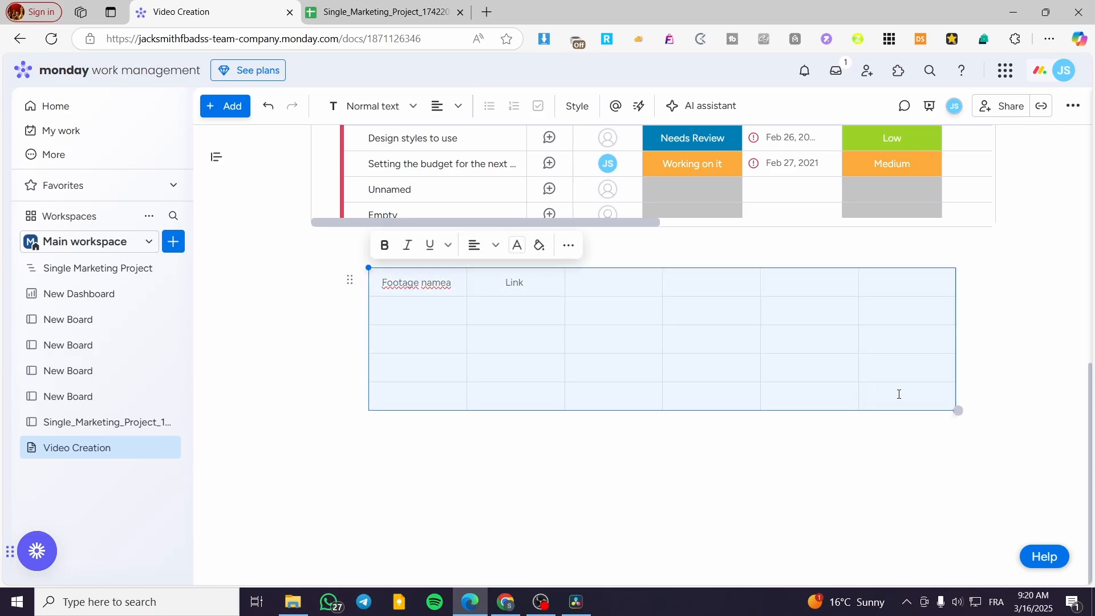
left_click(483, 253)
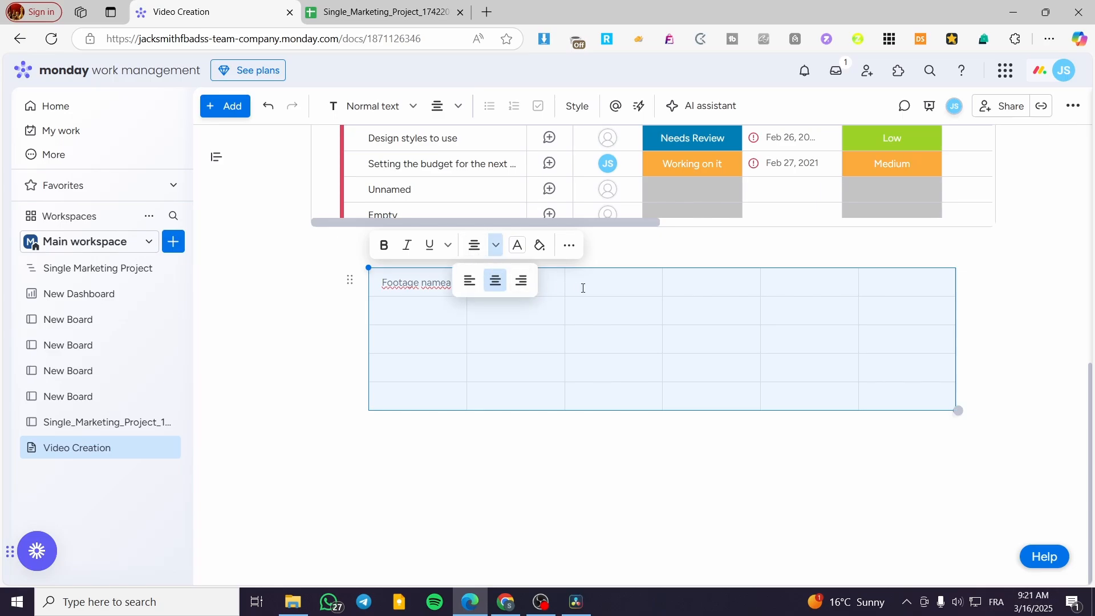
left_click(551, 283)
left_click(449, 279)
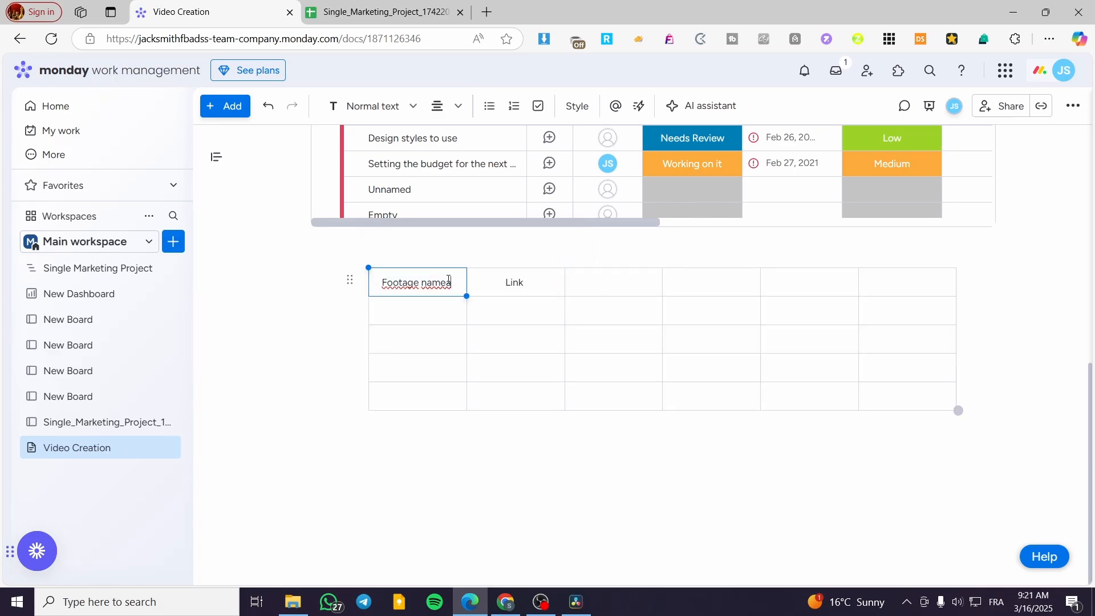
key("BackSpace")
- Fill the remaining four header cells with "Duration", "Upload Status", "Due Date" and "Observation"
left_click(591, 281)
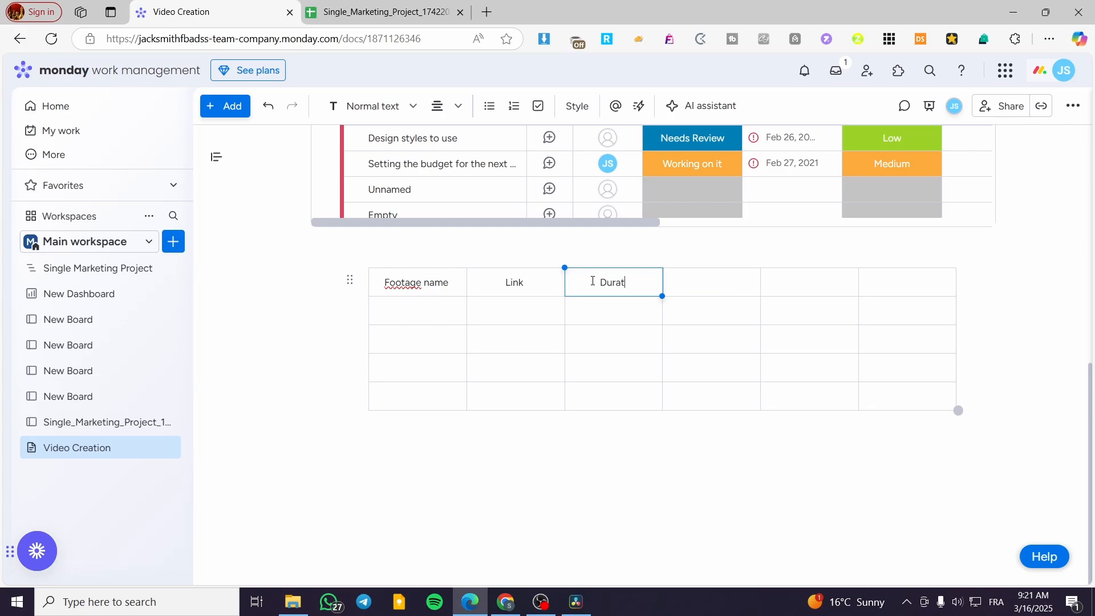
key("Tab")
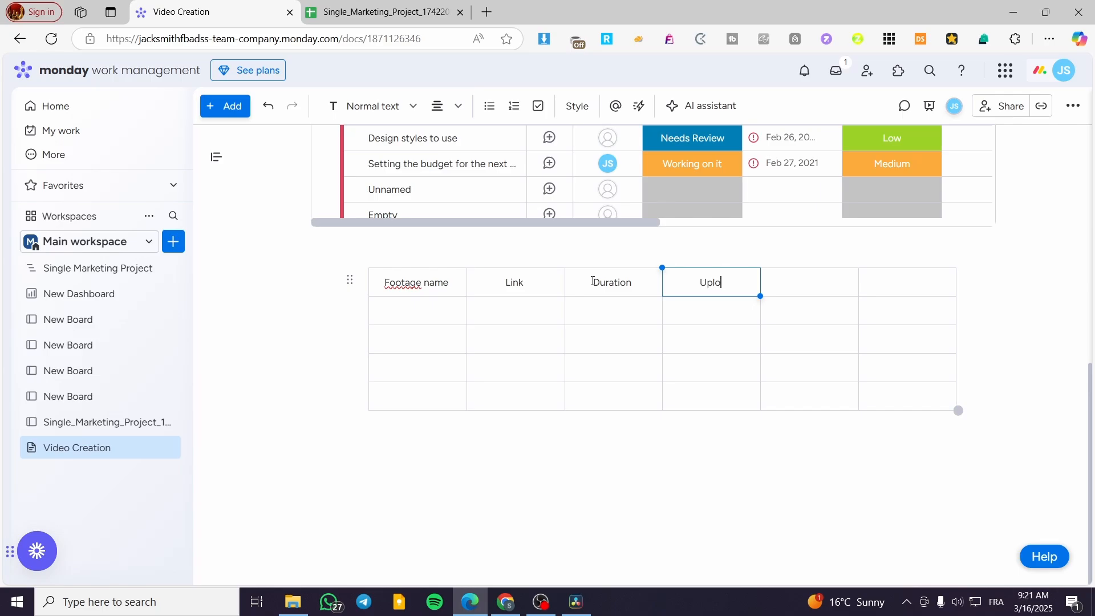
type("Upload Status")
key("Tab")
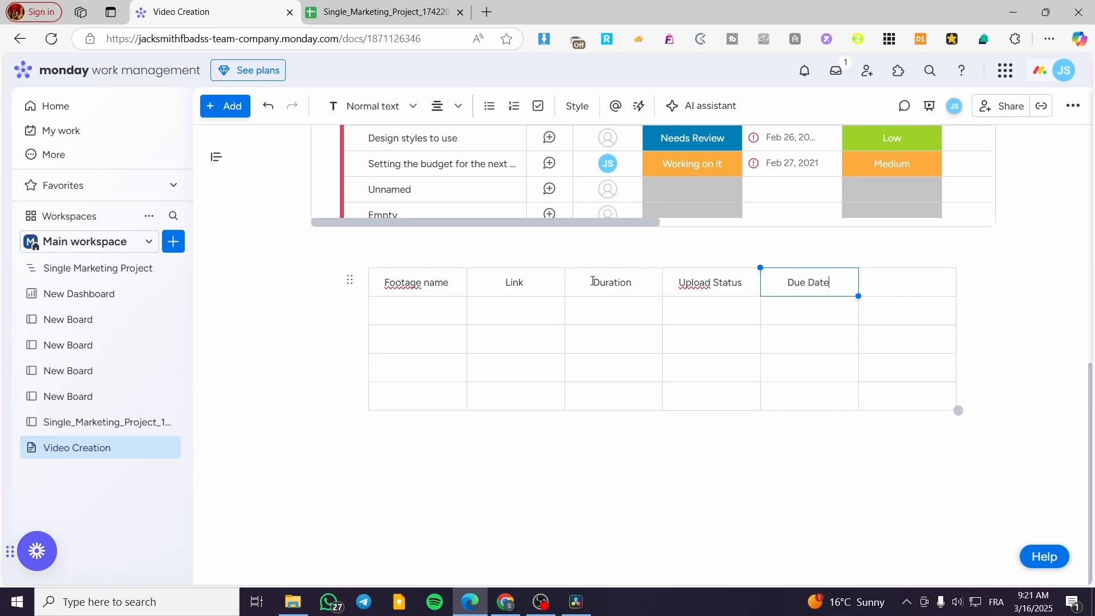
left_click(886, 276)
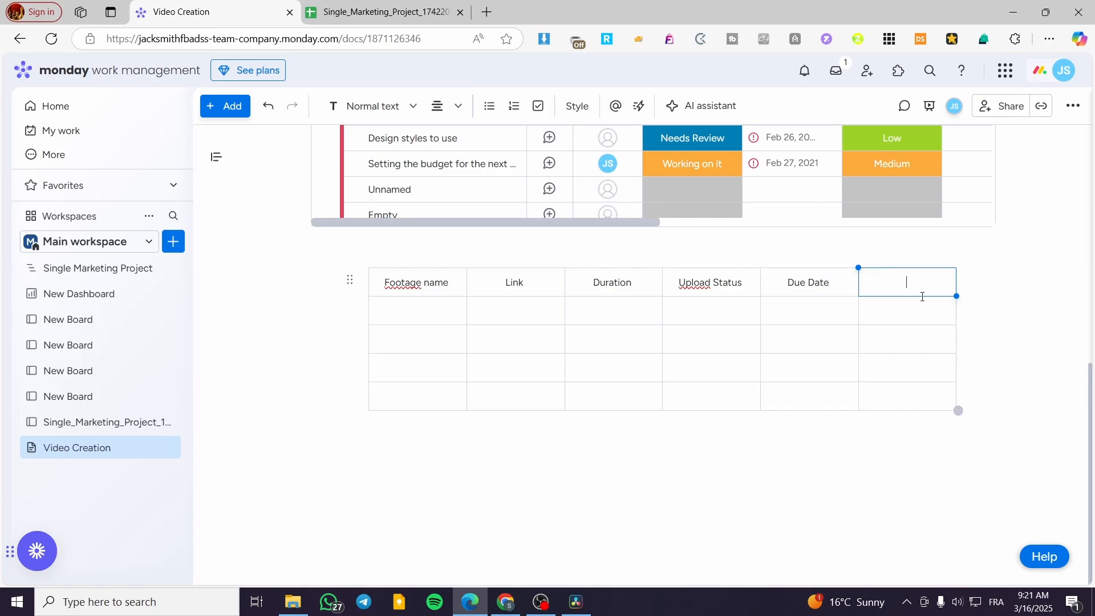
type("Ob")
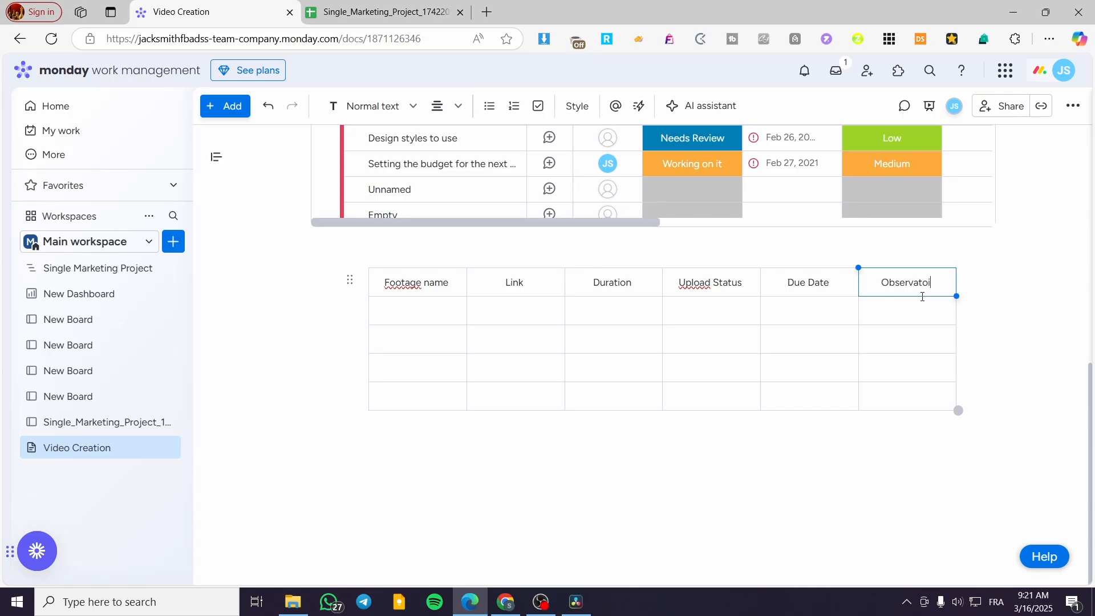
type("servatoi")
key("BackSpace")
key("BackSpace")
type("ion")
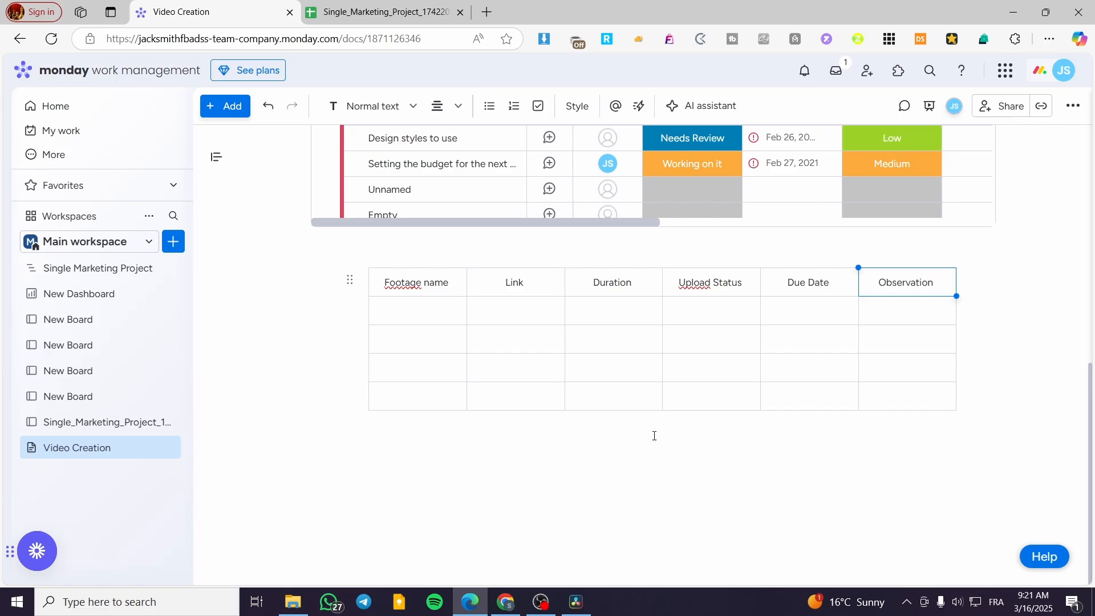
scroll(684, 485, "up", 9)
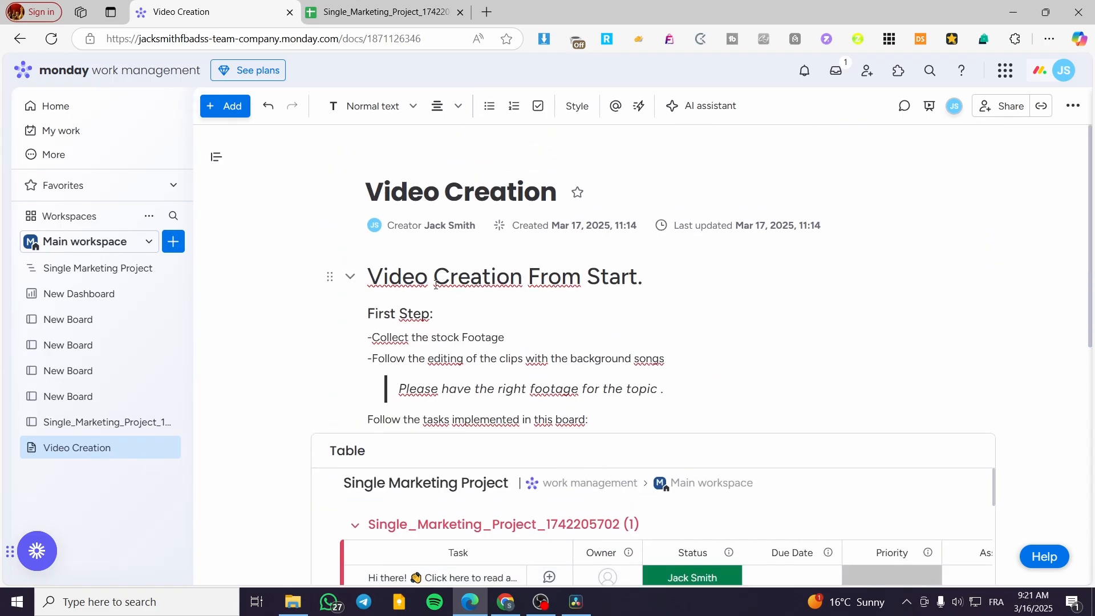
left_click(228, 107)
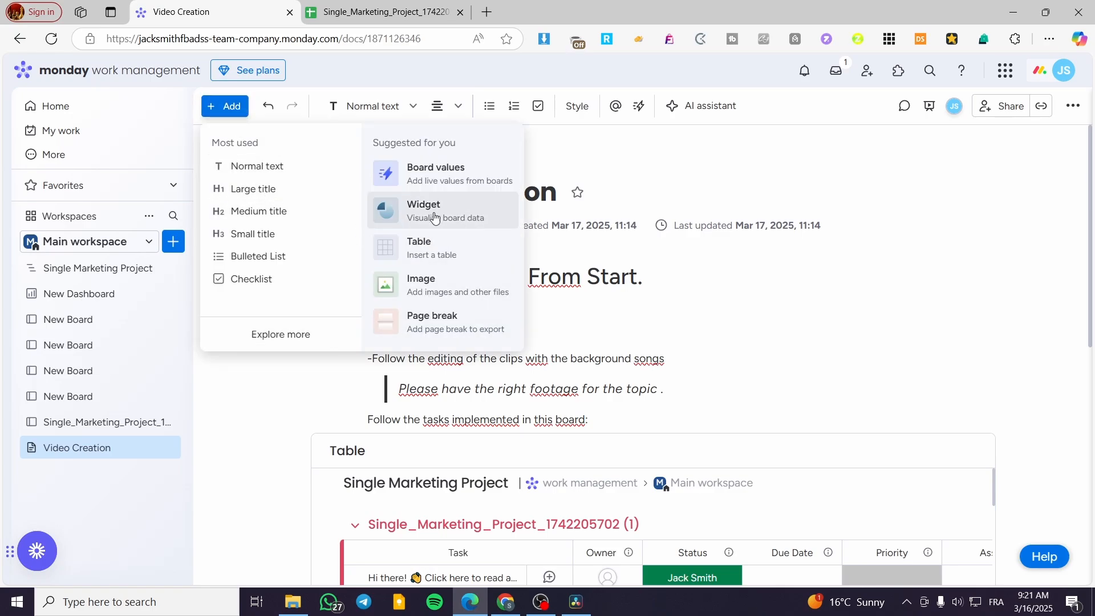
left_click(938, 272)
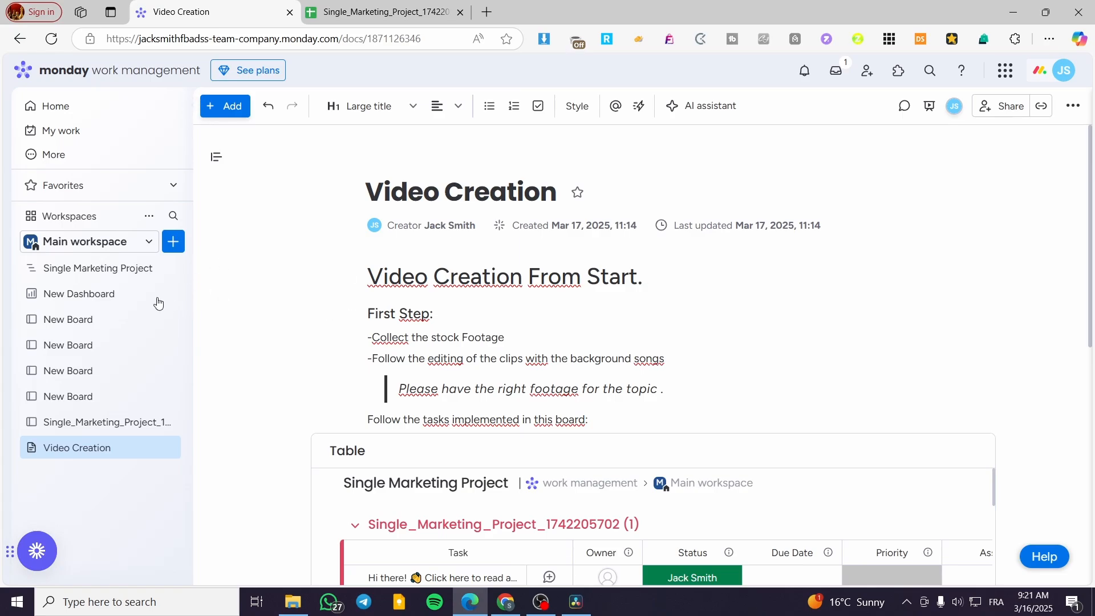
- Open the Single Marketing Project board from the workspace
left_click(110, 278)
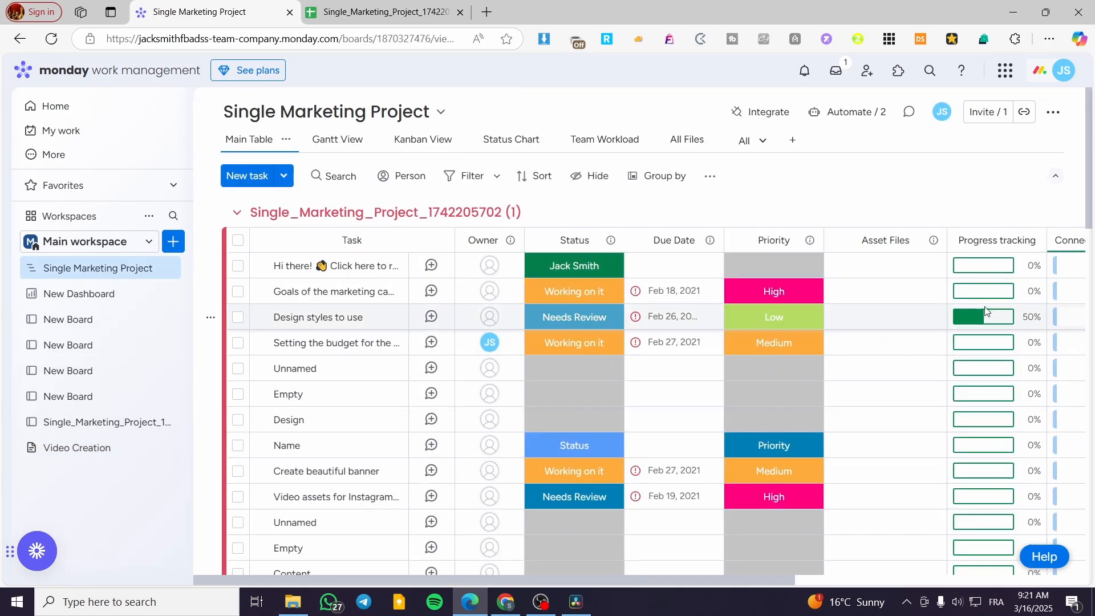
left_click(238, 240)
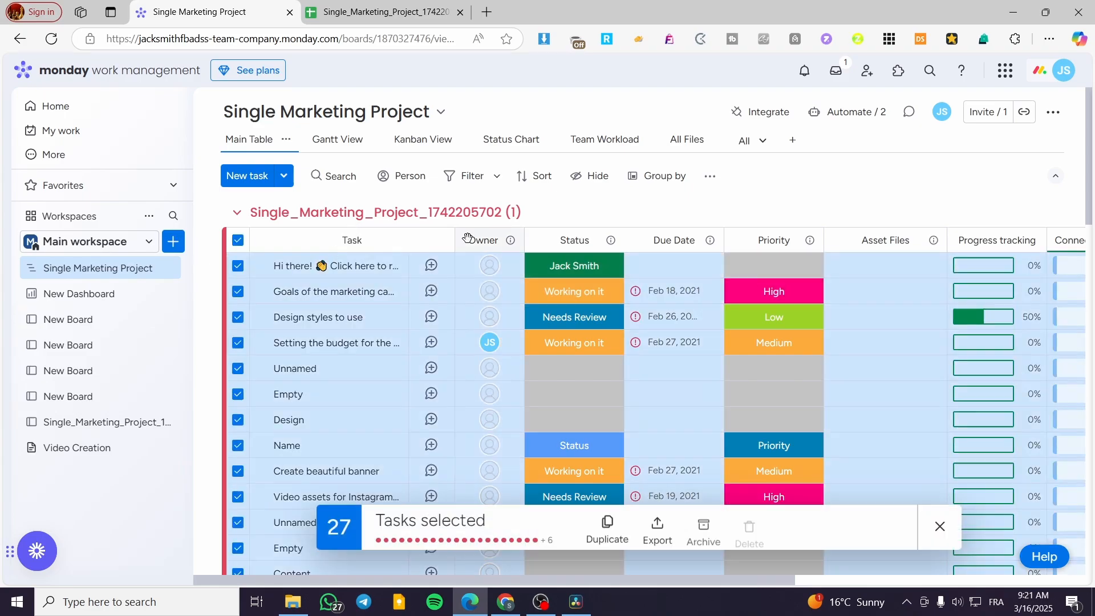
left_click(749, 526)
left_click(710, 350)
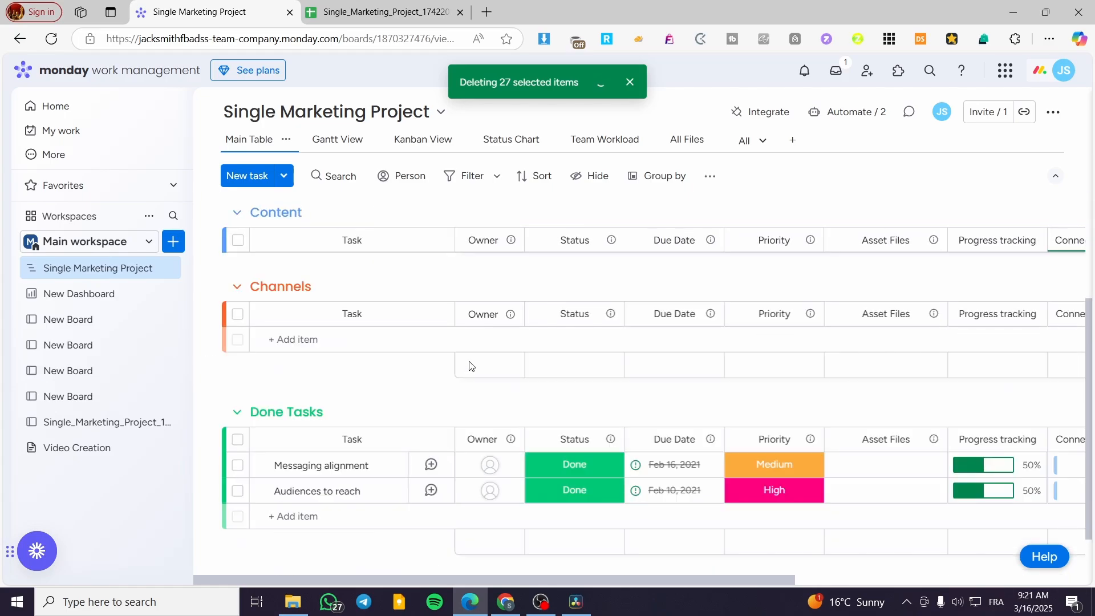
scroll(472, 360, "down", 8)
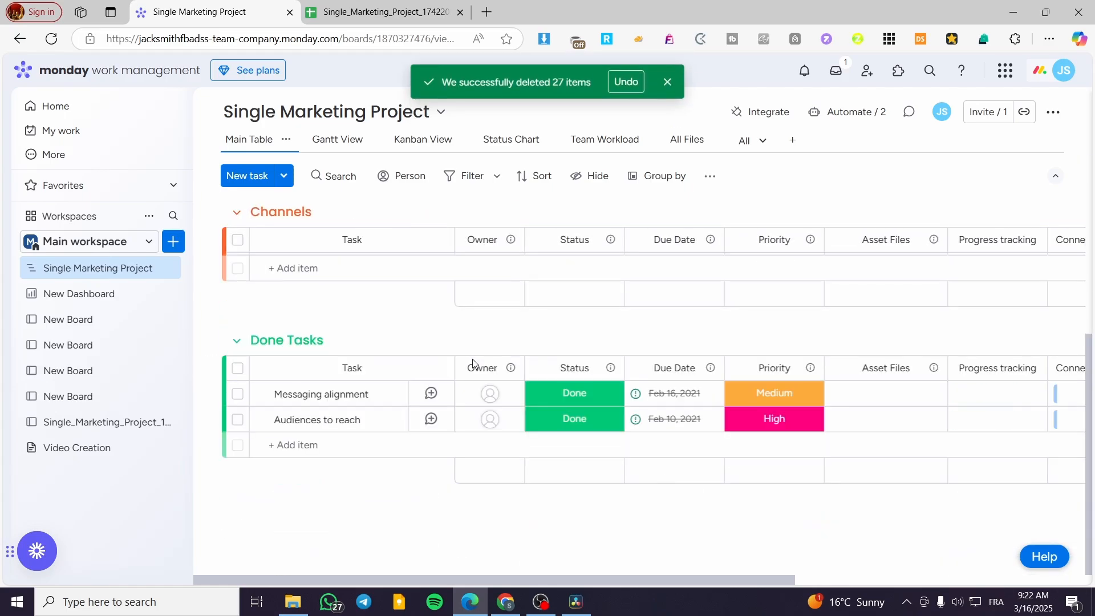
left_click(626, 82)
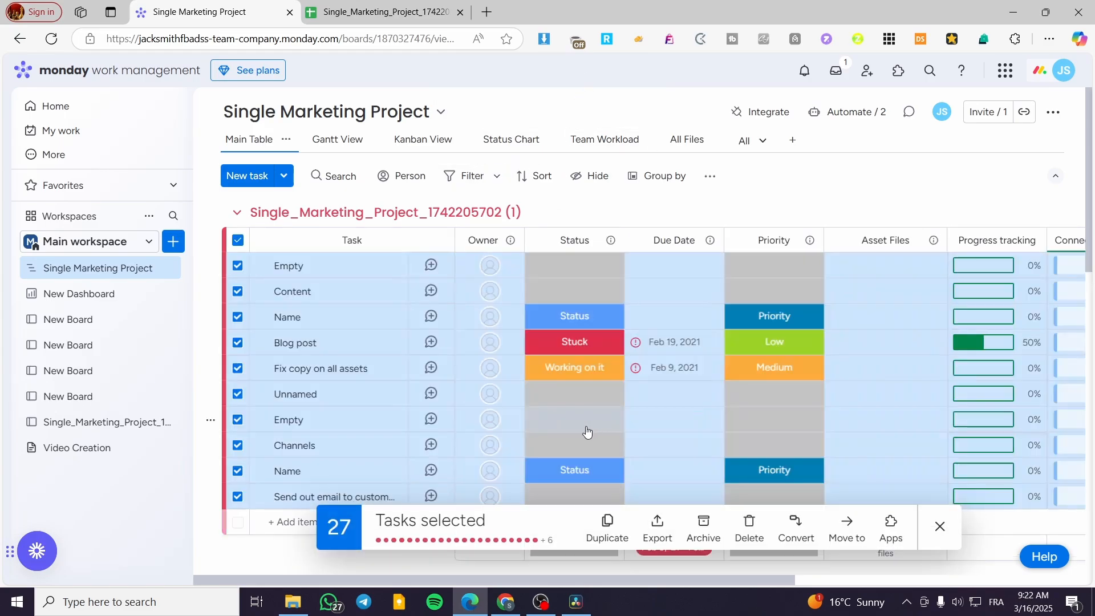
scroll(526, 457, "down", 8)
scroll(503, 445, "down", 3)
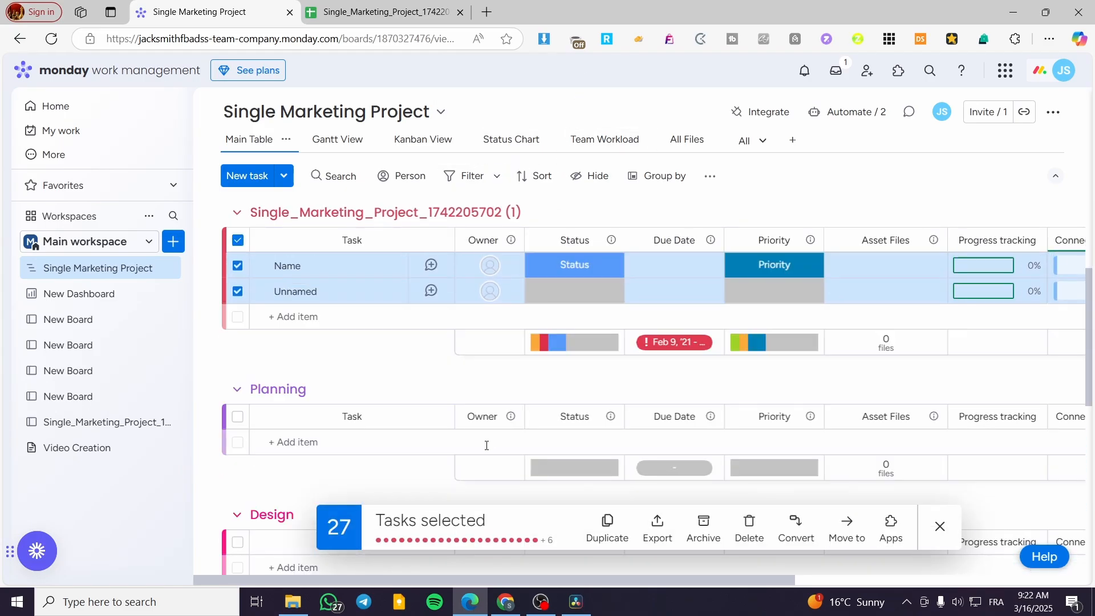
scroll(394, 444, "up", 10)
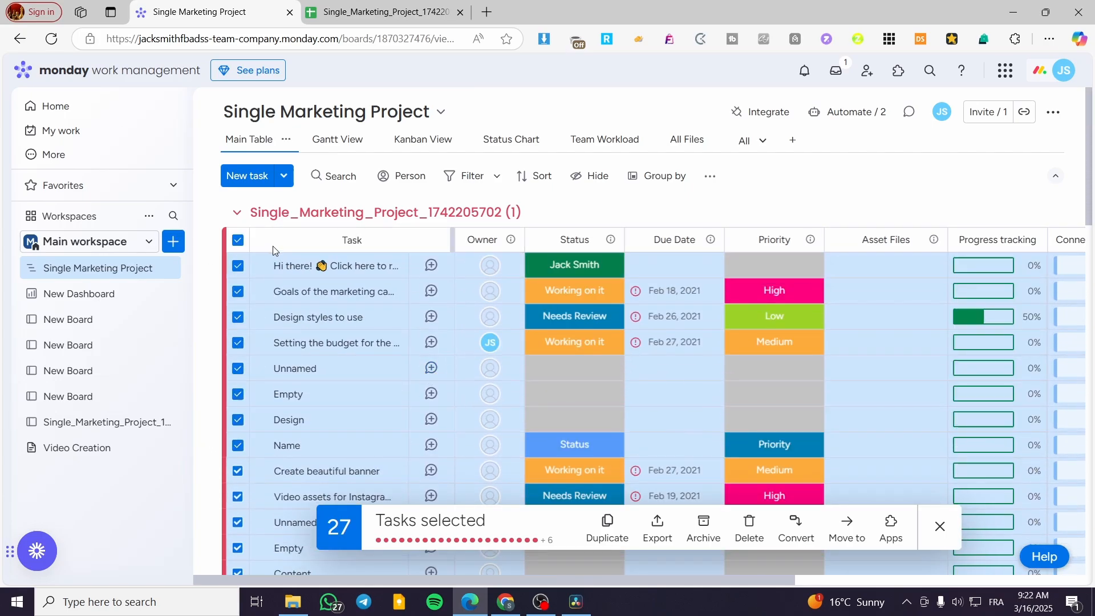
- Delete the consecutive Unnamed, Empty, Content and Name tasks above "Blog post", and undo the deletion
left_click(238, 240)
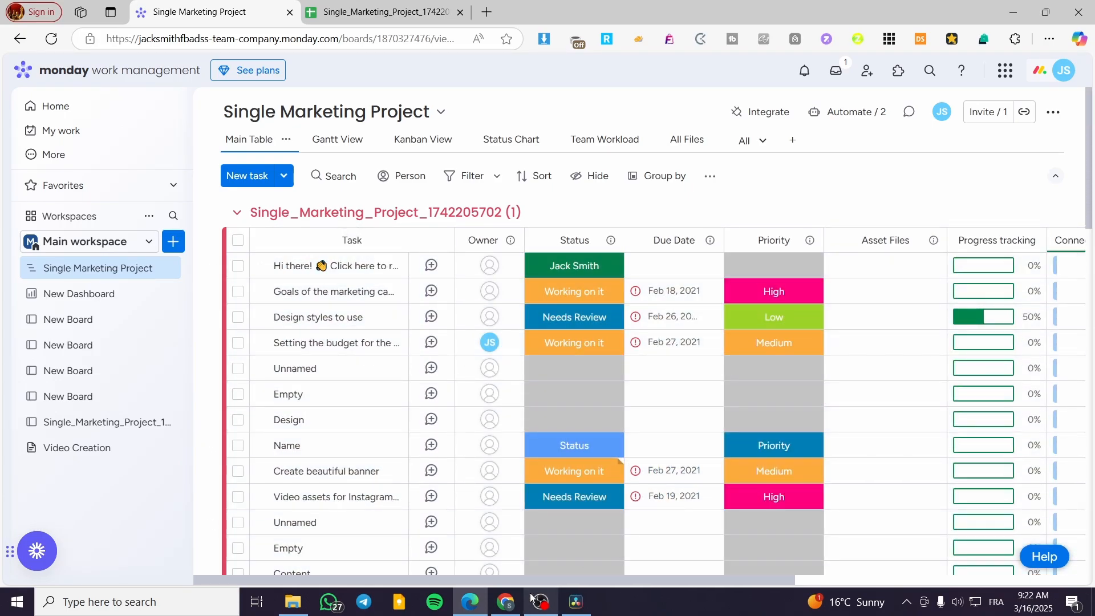
left_click_drag(497, 577, 616, 586)
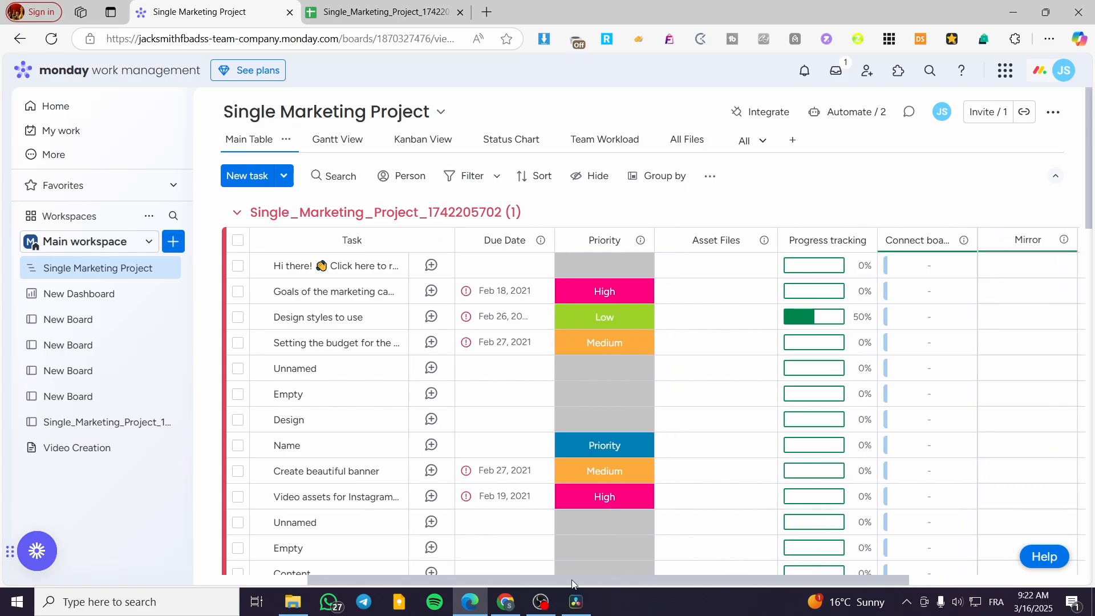
left_click(238, 528)
scroll(239, 513, "down", 3)
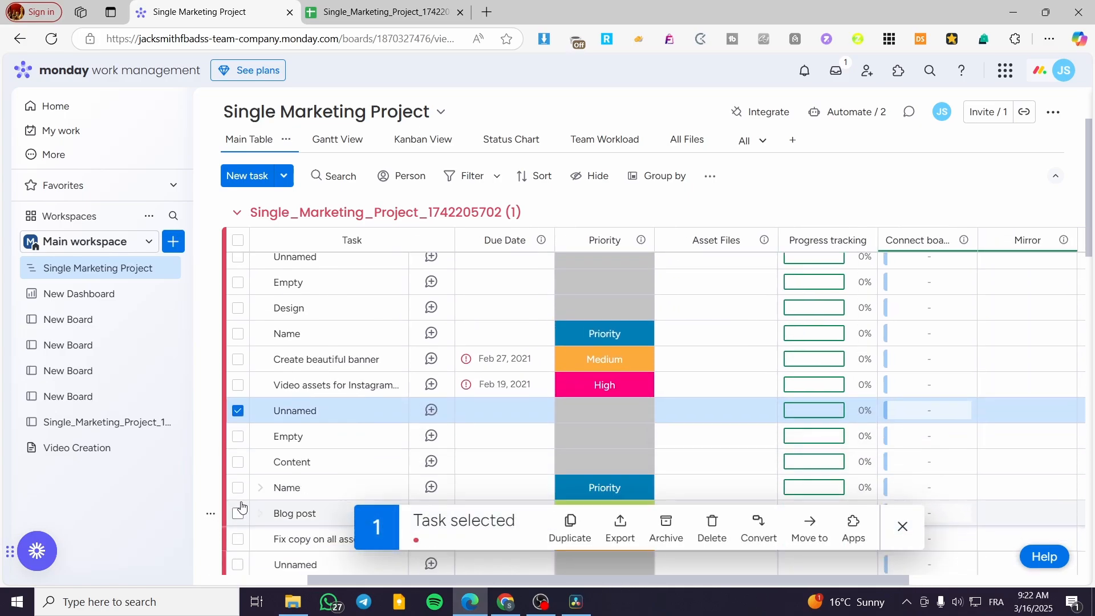
left_click(238, 406)
left_click(238, 431)
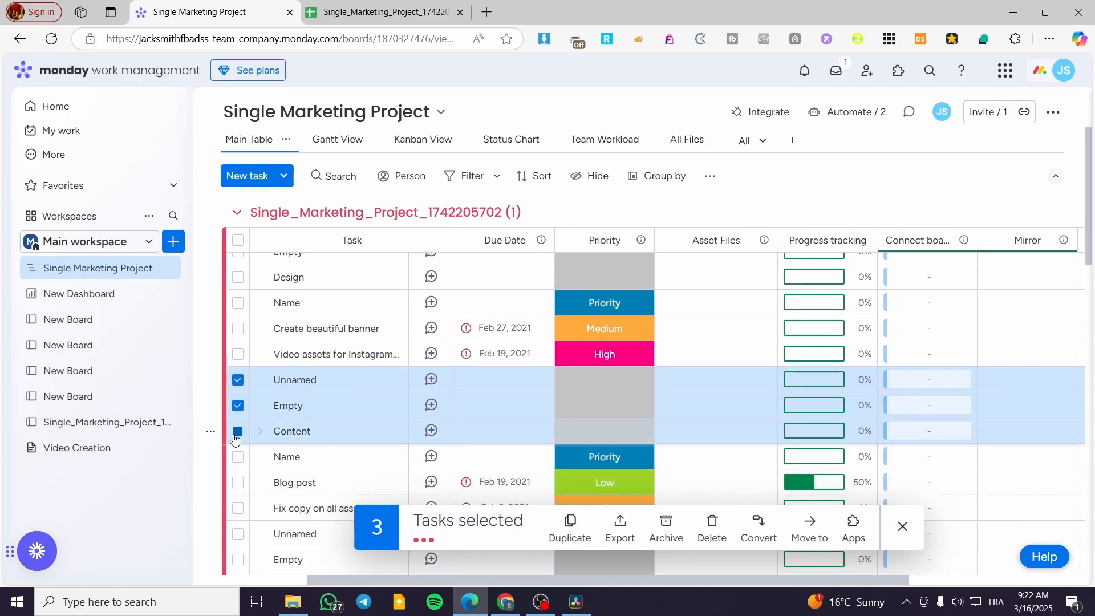
left_click(237, 457)
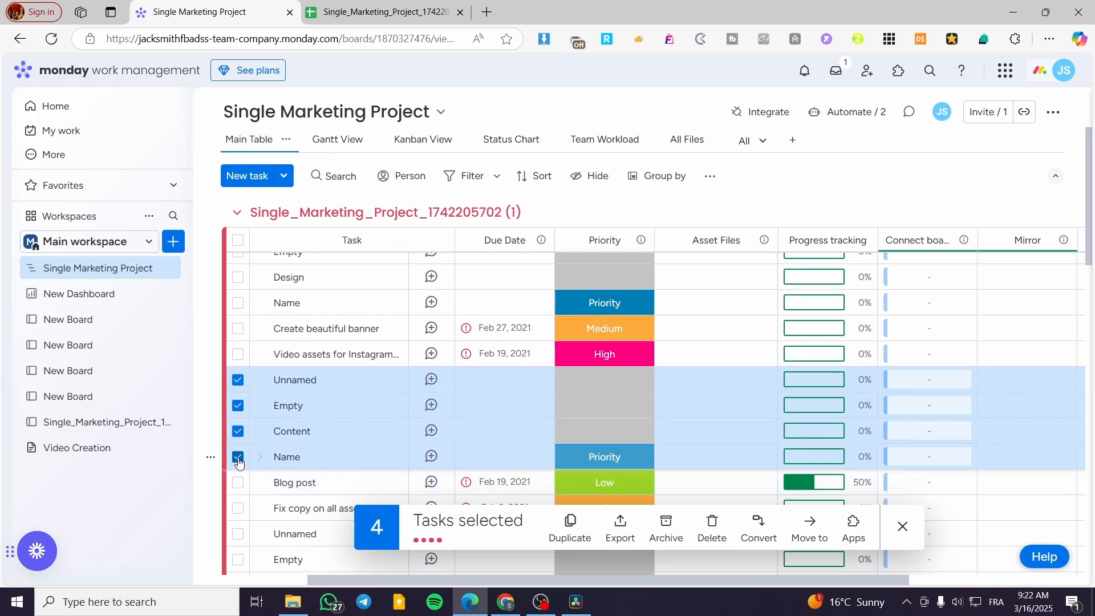
left_click(712, 527)
left_click(687, 350)
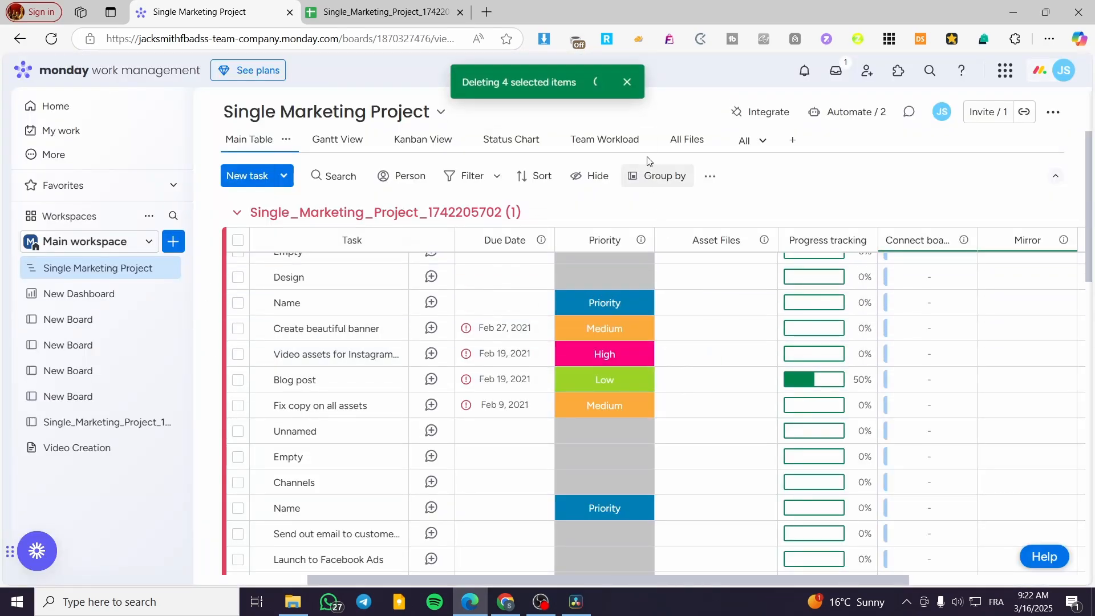
left_click(636, 90)
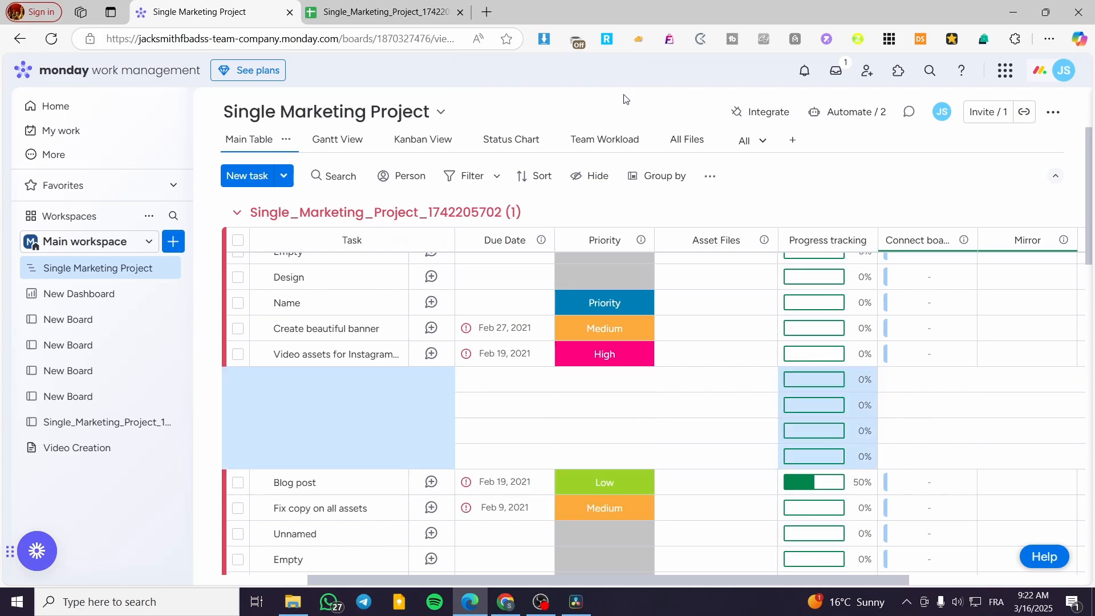
left_click(902, 525)
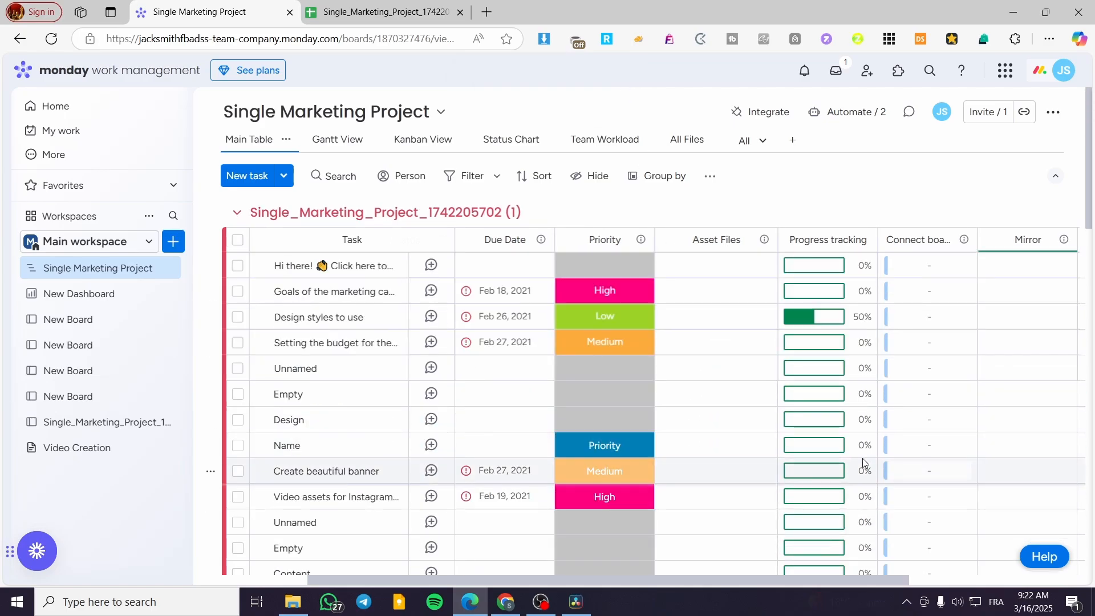
- Add a monday Doc column at the end of the board's columns
left_click_drag(709, 579, 960, 580)
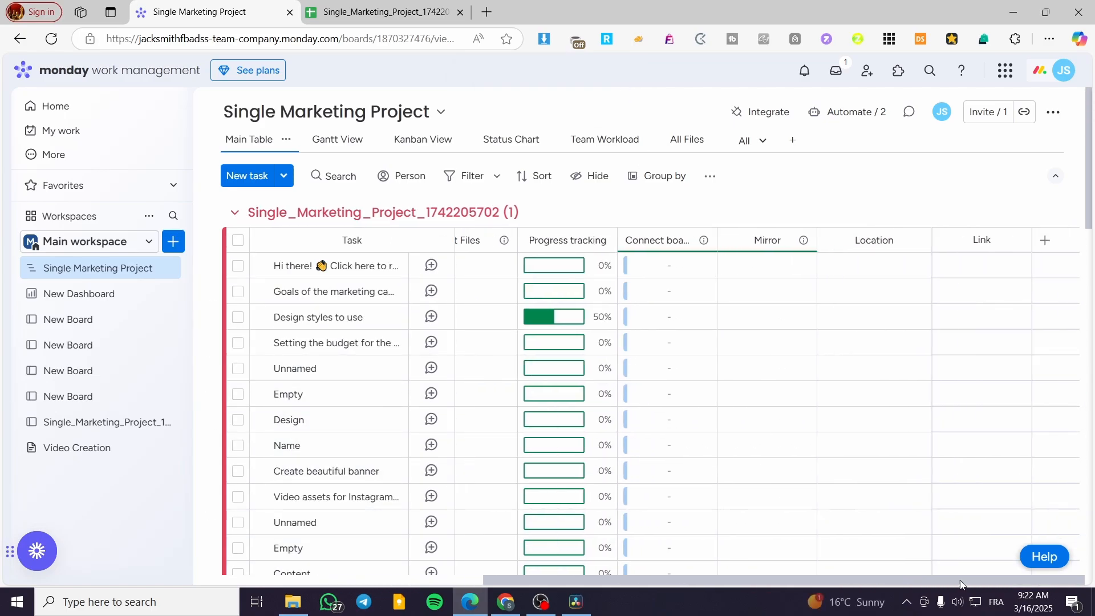
left_click(1045, 243)
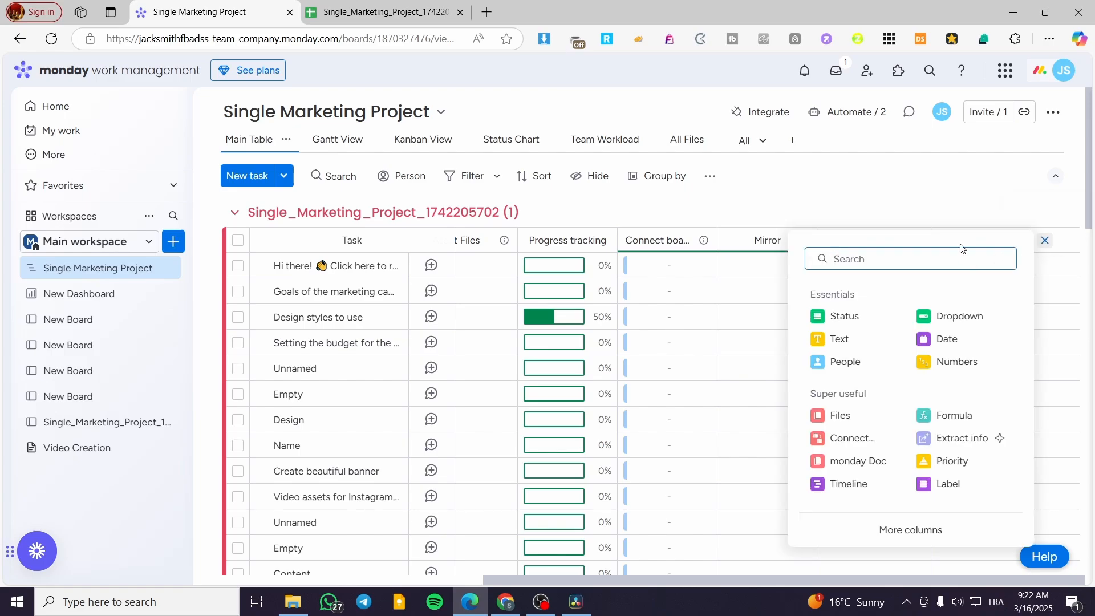
type("doc")
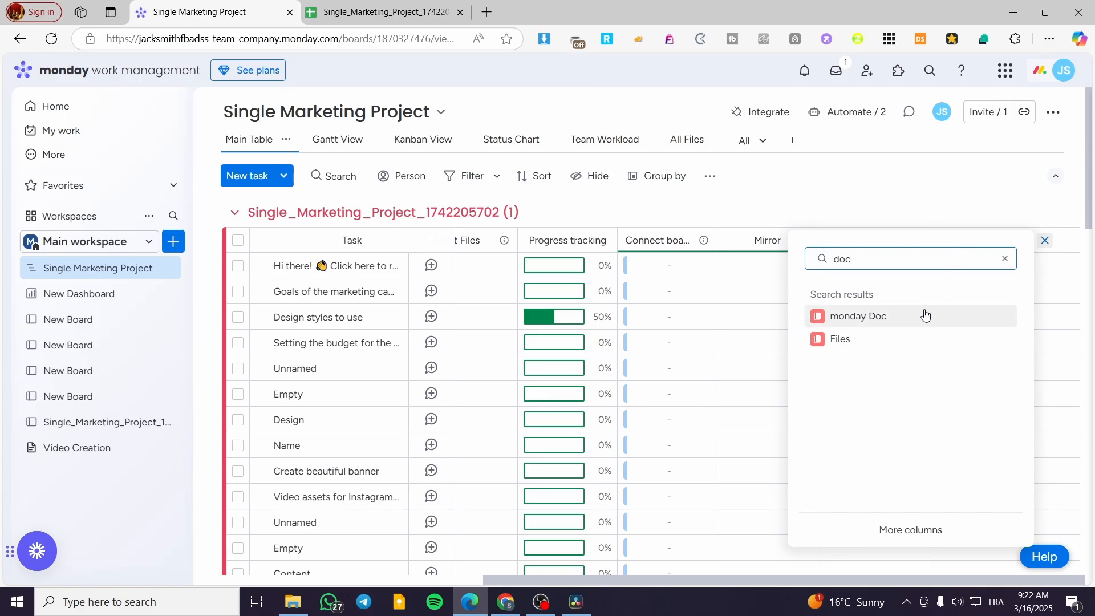
left_click(887, 320)
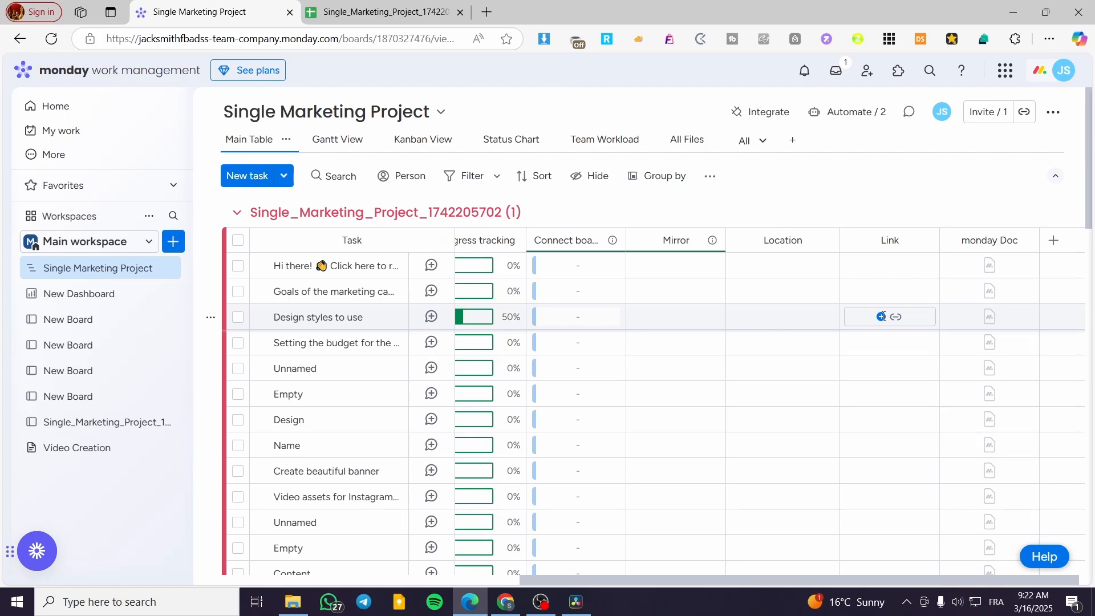
left_click(881, 317)
key("Escape")
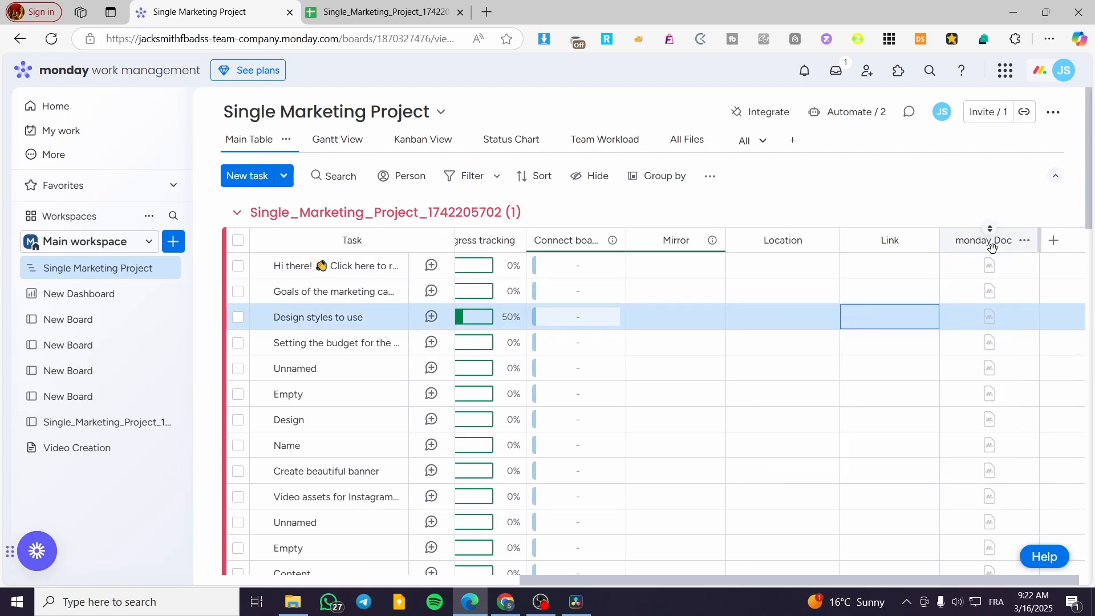
- Create a new doc in the first task's monday Doc cell, close it, and delete that doc file
left_click(991, 270)
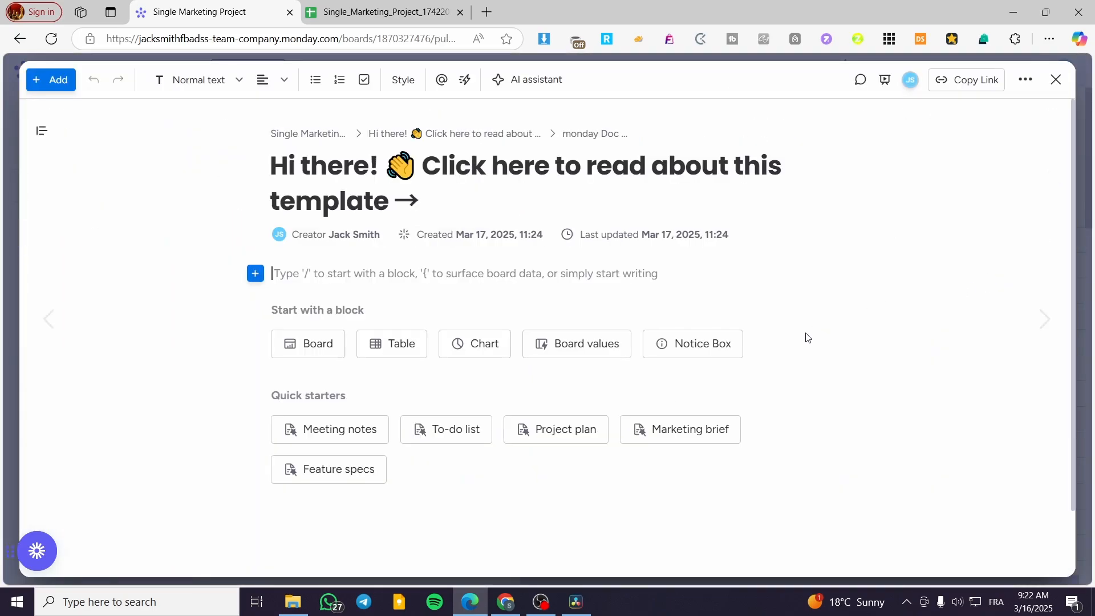
left_click(1057, 83)
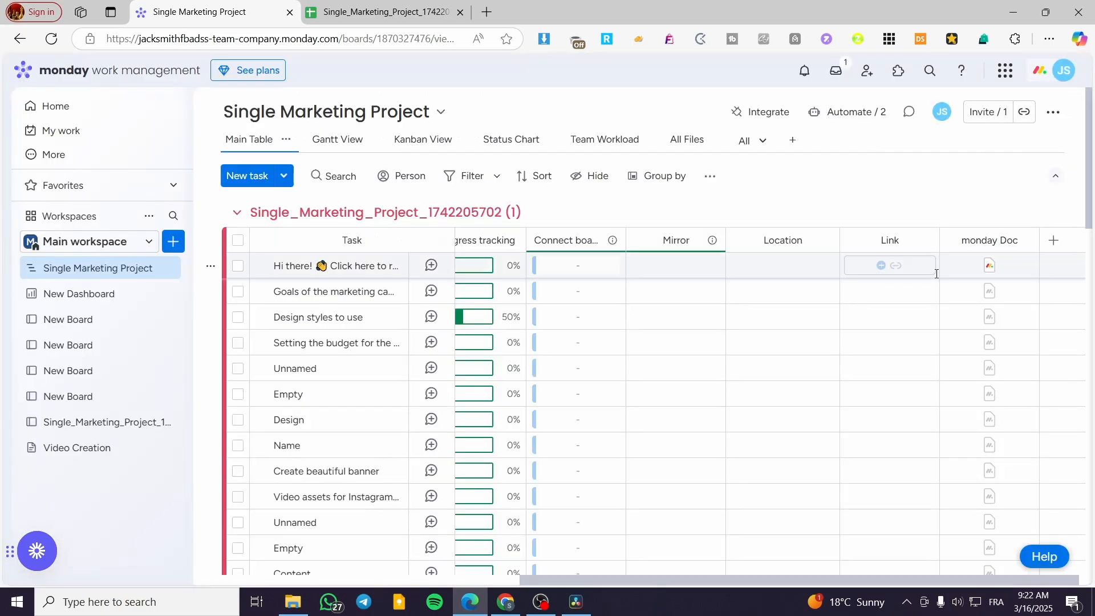
mouse_move(989, 271)
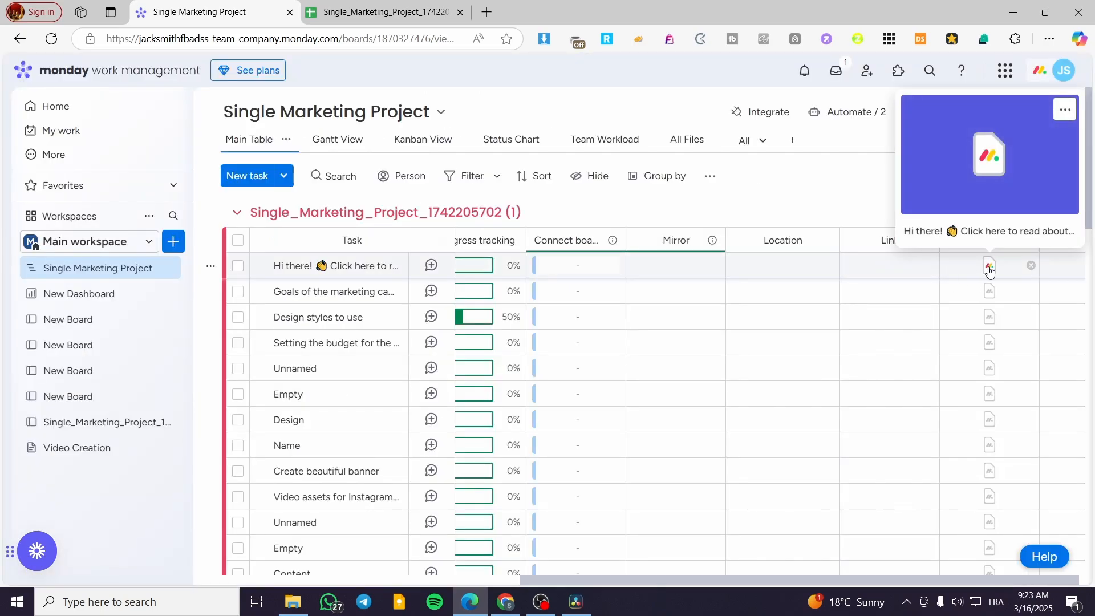
left_click(1030, 265)
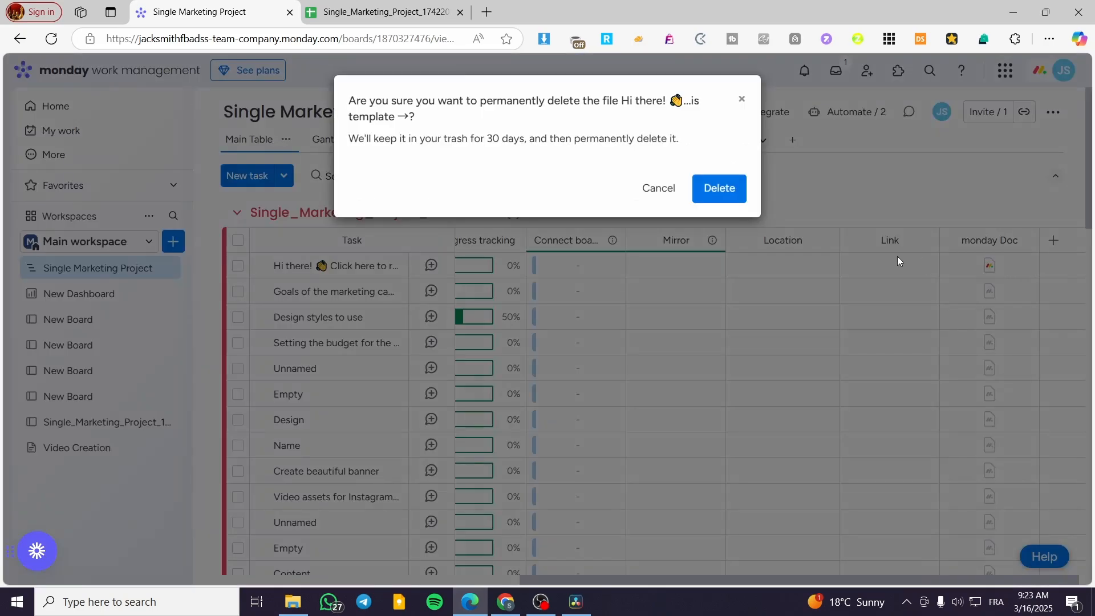
left_click(735, 187)
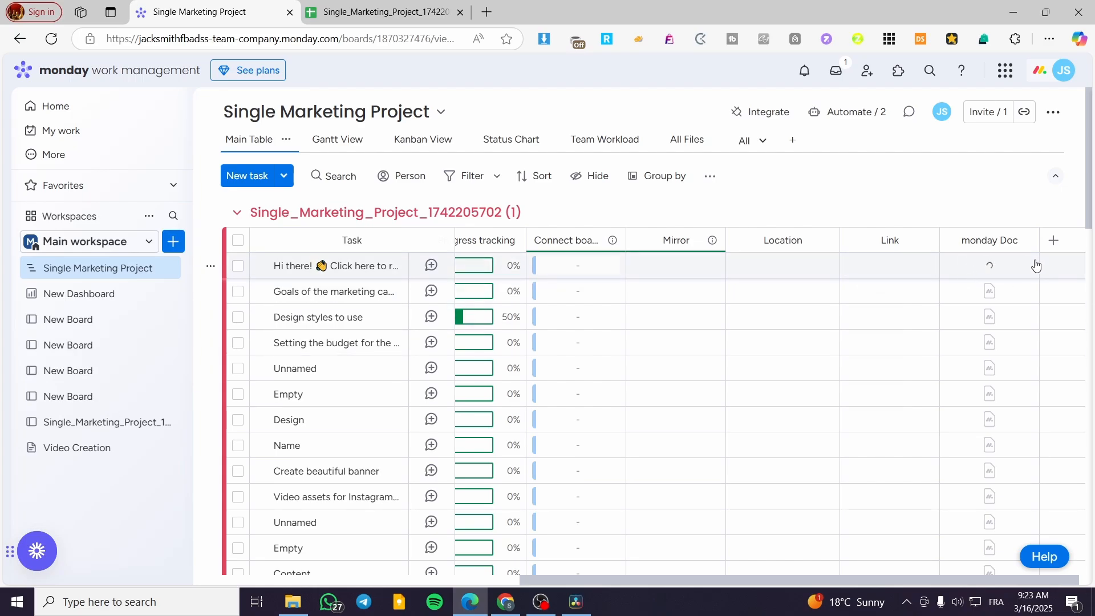
- Delete the monday Doc column from the board
left_click(1025, 240)
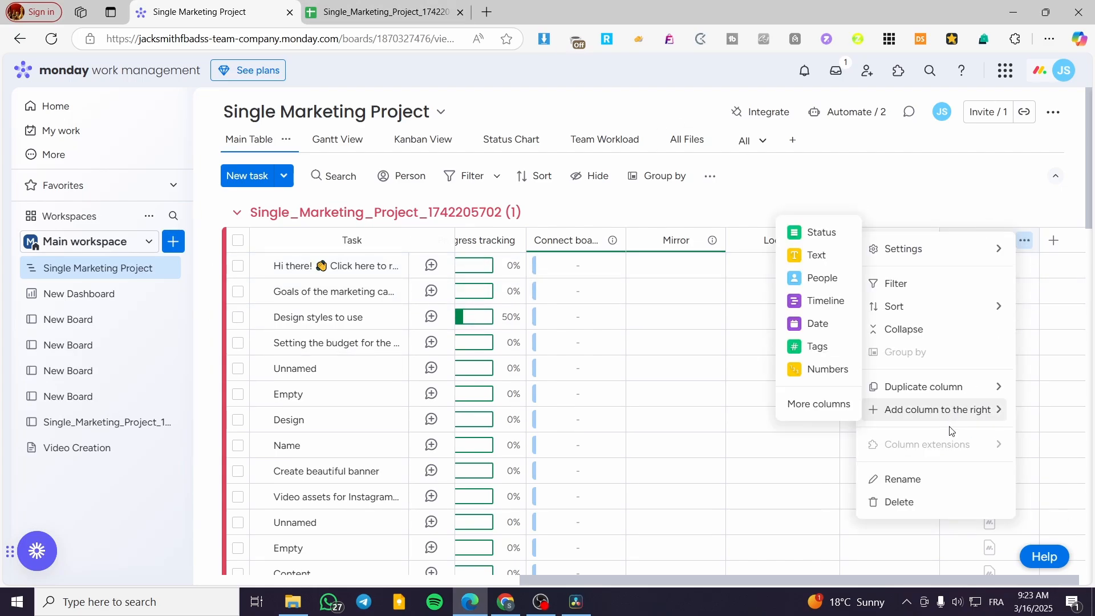
left_click(912, 501)
left_click(733, 166)
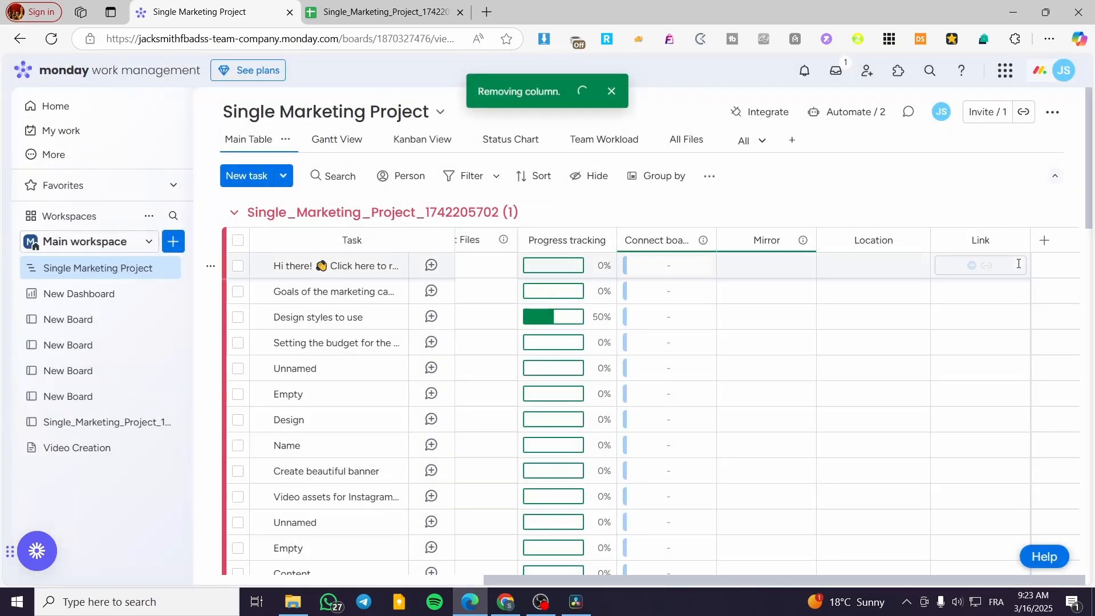
- Add a Files column and connect the existing "Video Creation" doc to the first task in it
left_click(1045, 241)
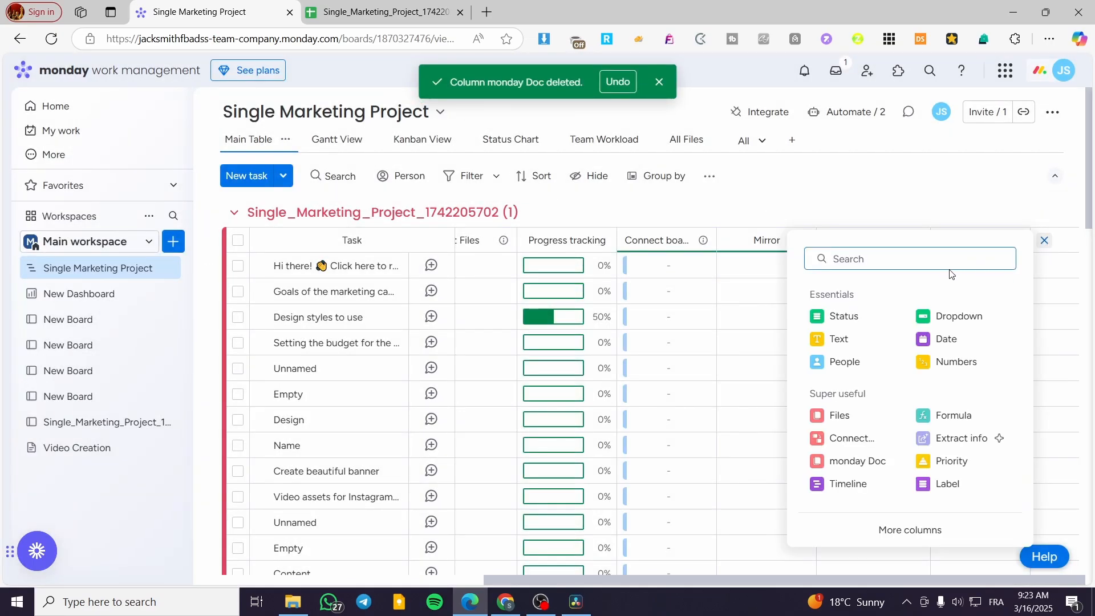
left_click(858, 410)
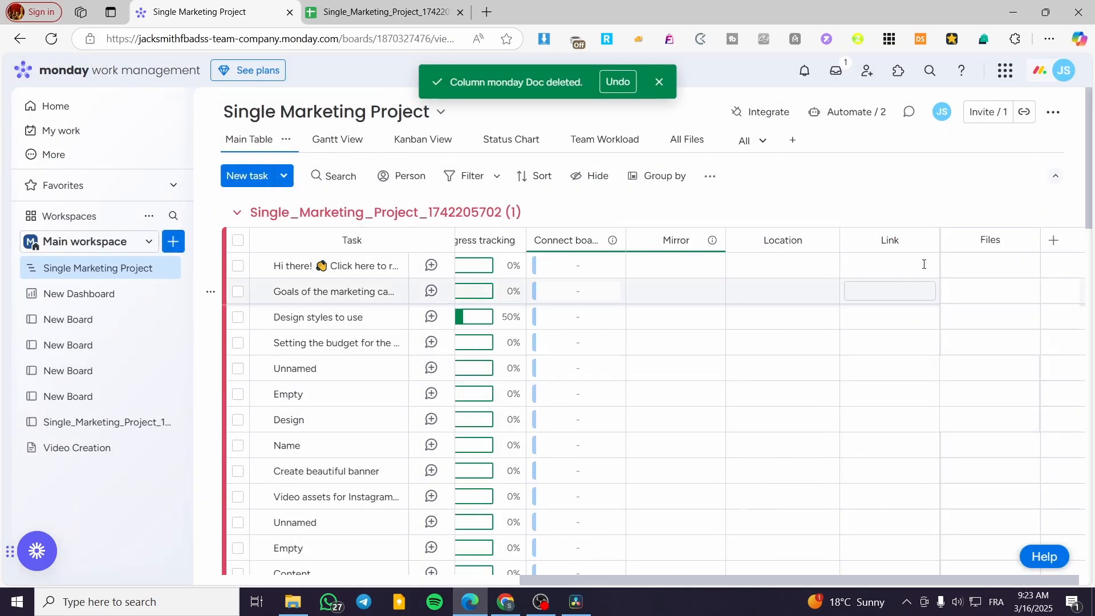
left_click(984, 266)
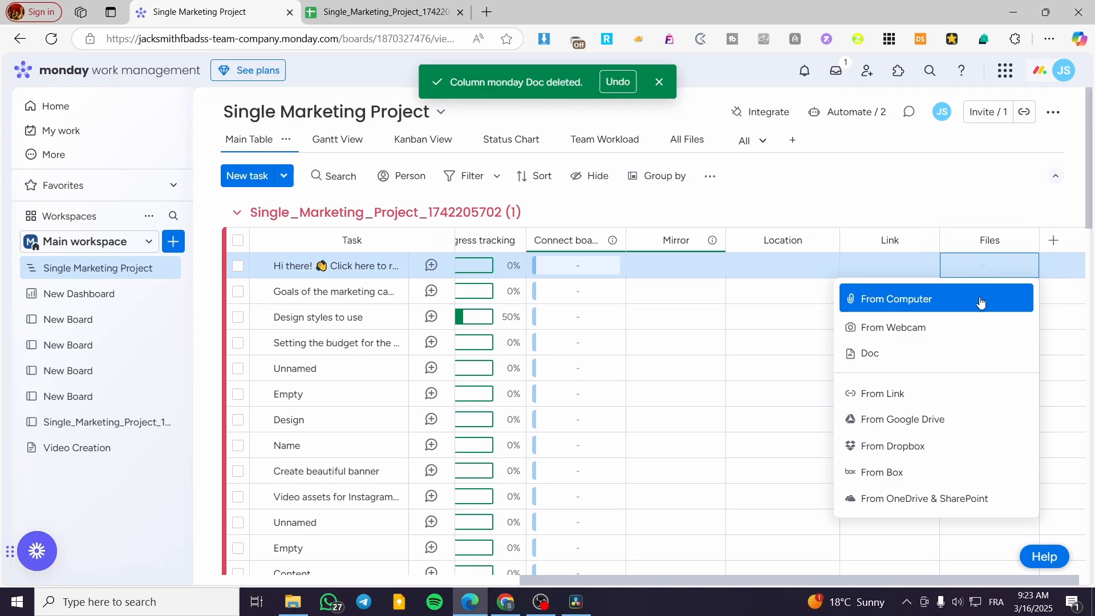
left_click(894, 356)
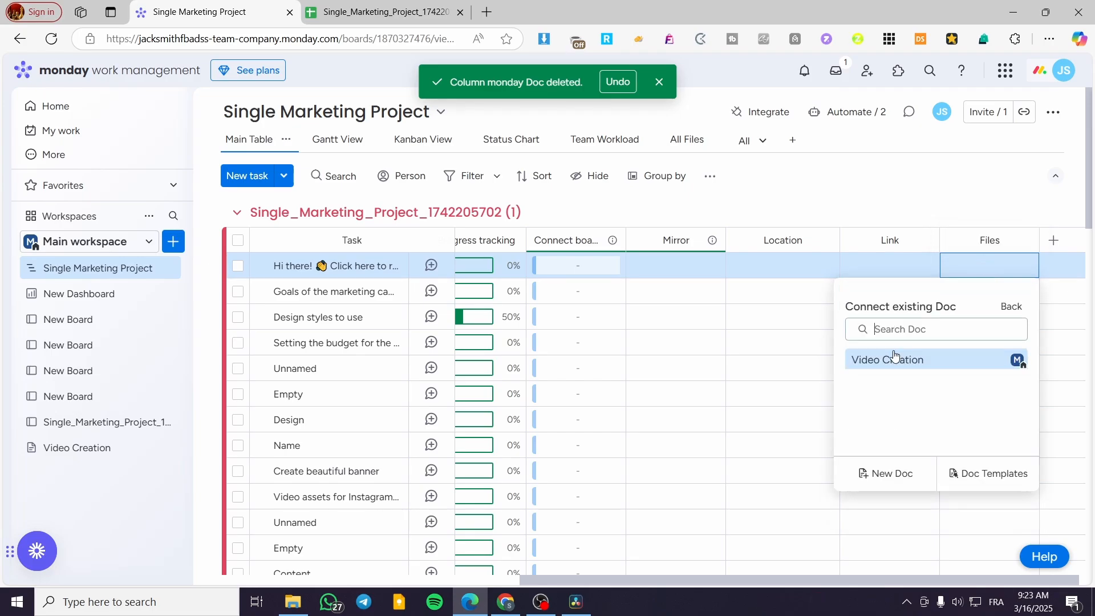
left_click(911, 360)
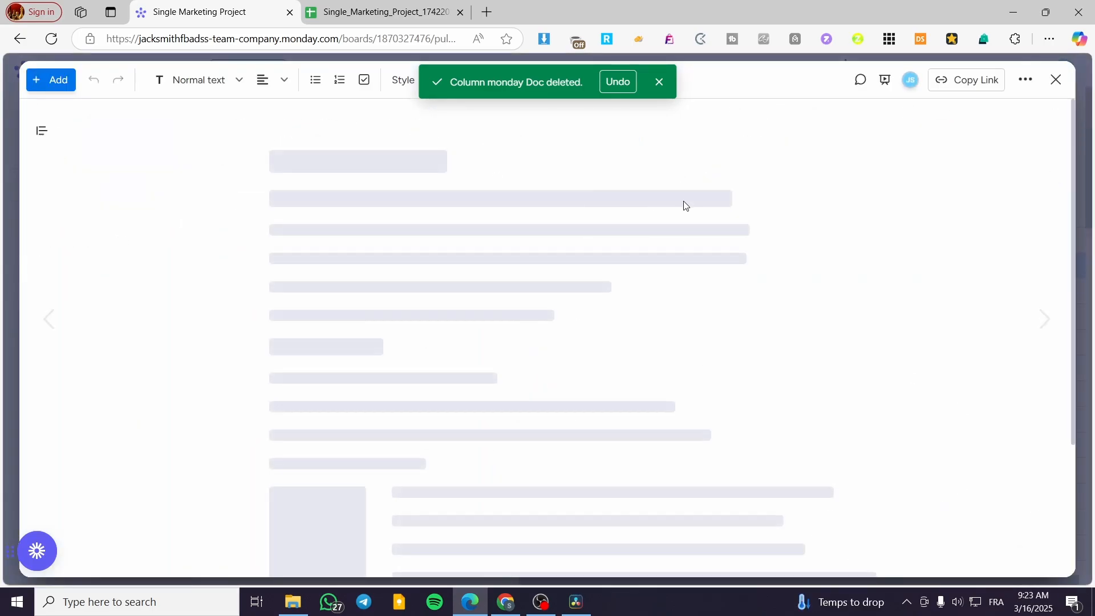
- Look over the attached Video Creation doc, reopen it from the first task's Files cell, and return to the board
scroll(491, 418, "down", 5)
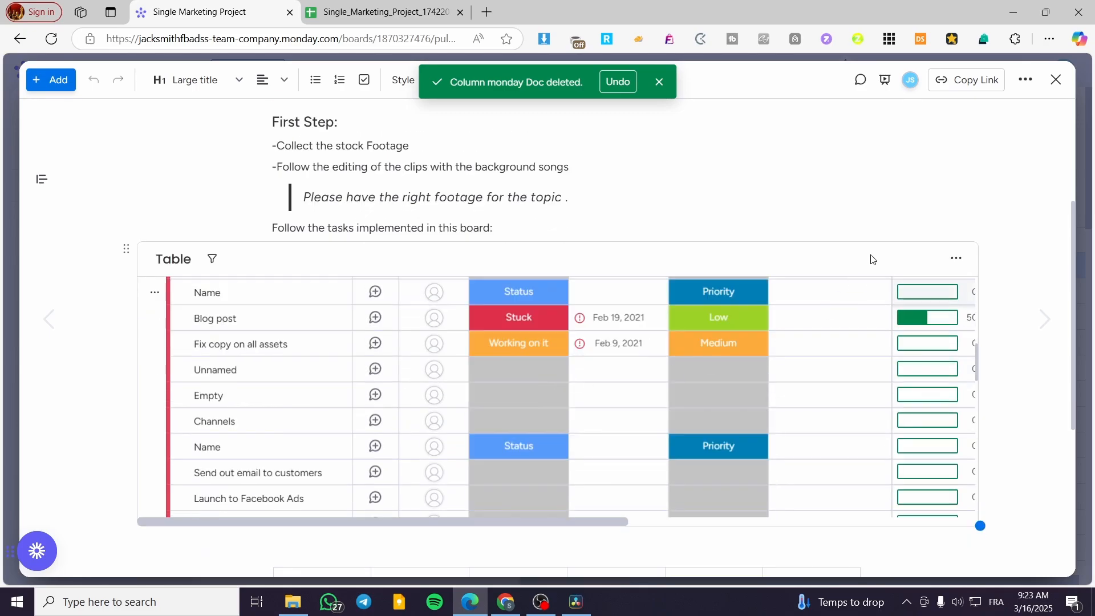
key("Escape")
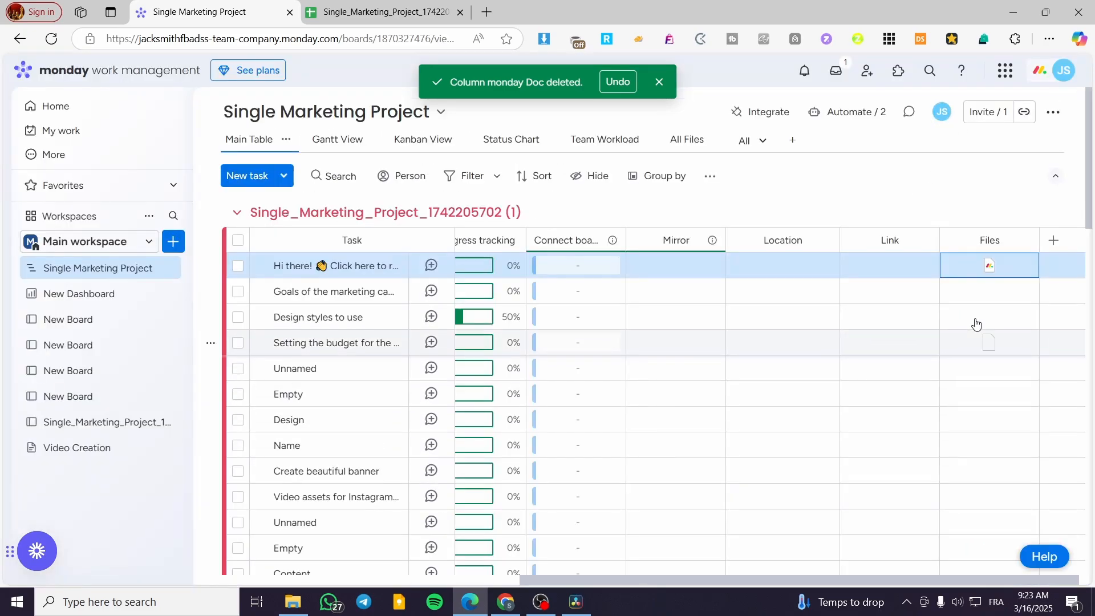
left_click(985, 268)
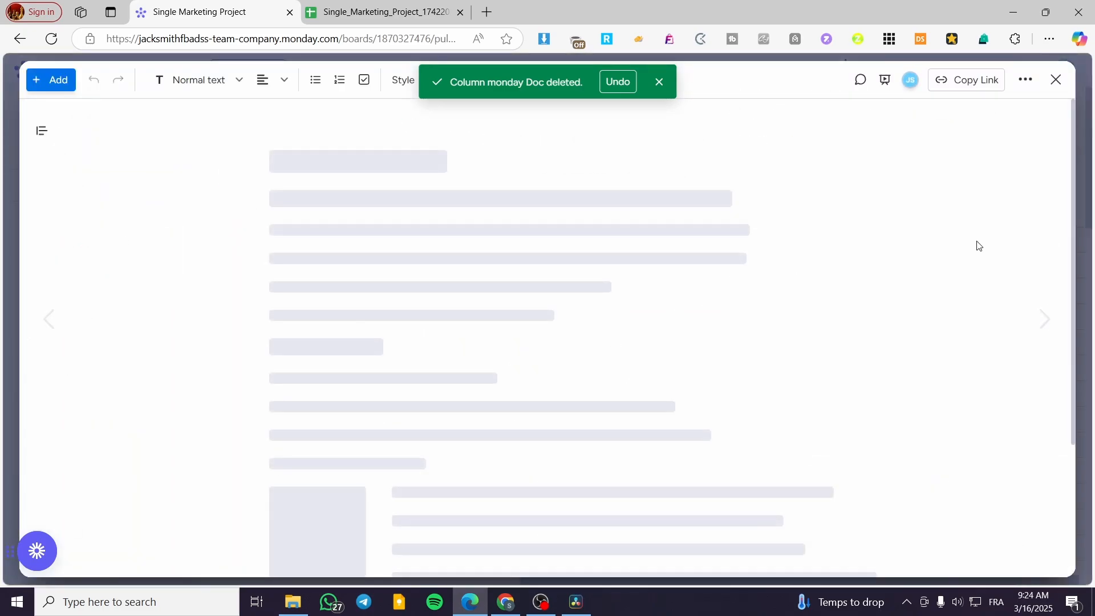
left_click(1056, 81)
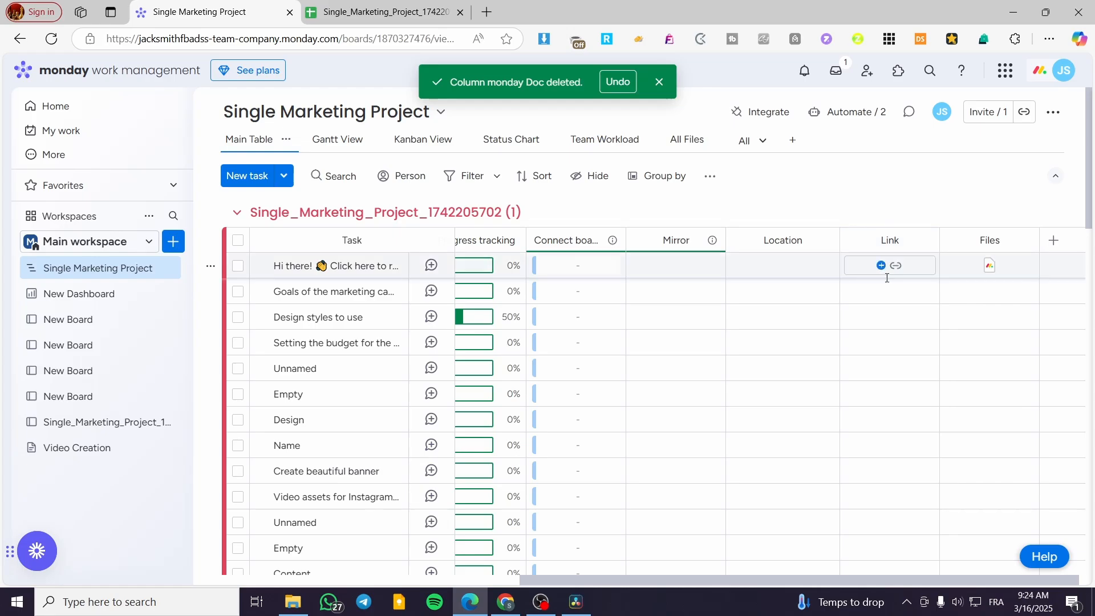